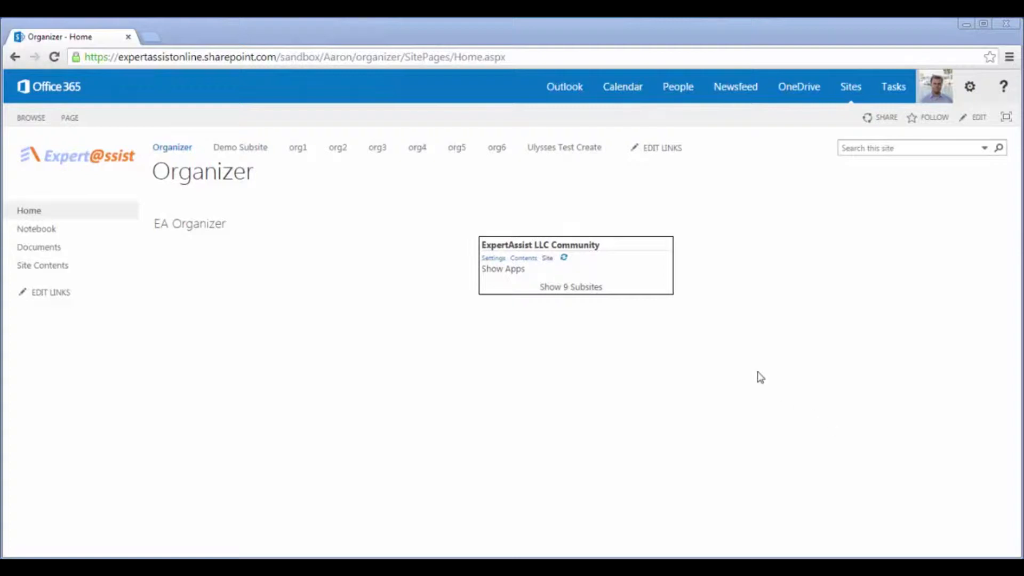
# - Expand the site hierarchy from ExpertAssist LLC Community through Sandbox down to Organizer's subsites, and hide Organizer's parent sites
pyautogui.click(598, 288)
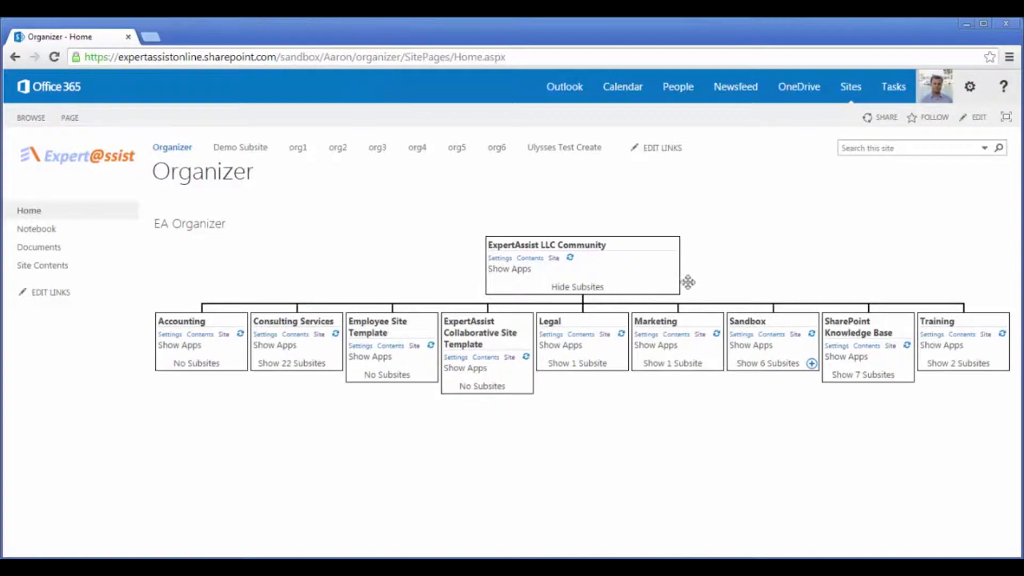
pyautogui.click(760, 365)
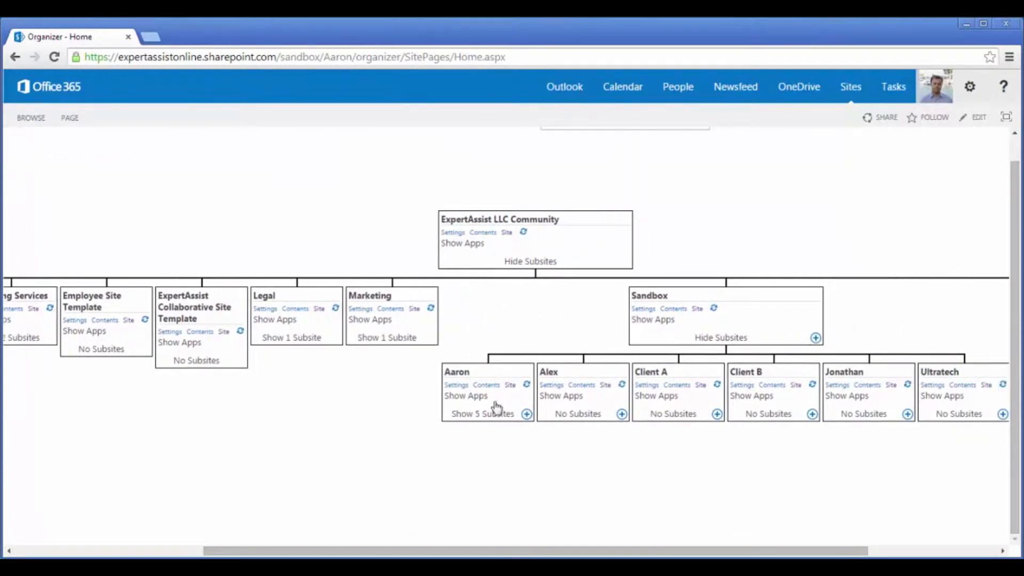
pyautogui.click(495, 415)
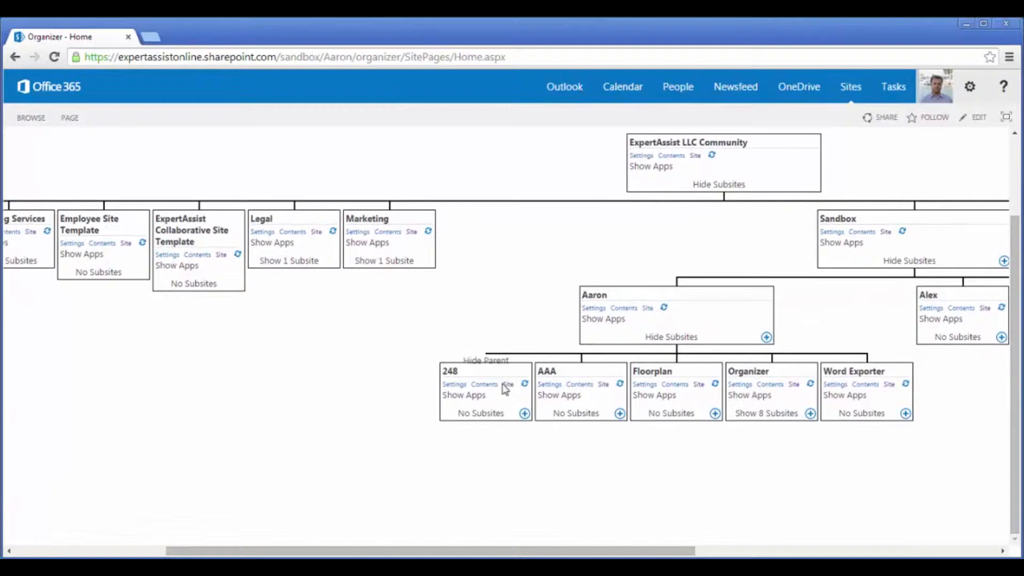
pyautogui.click(775, 416)
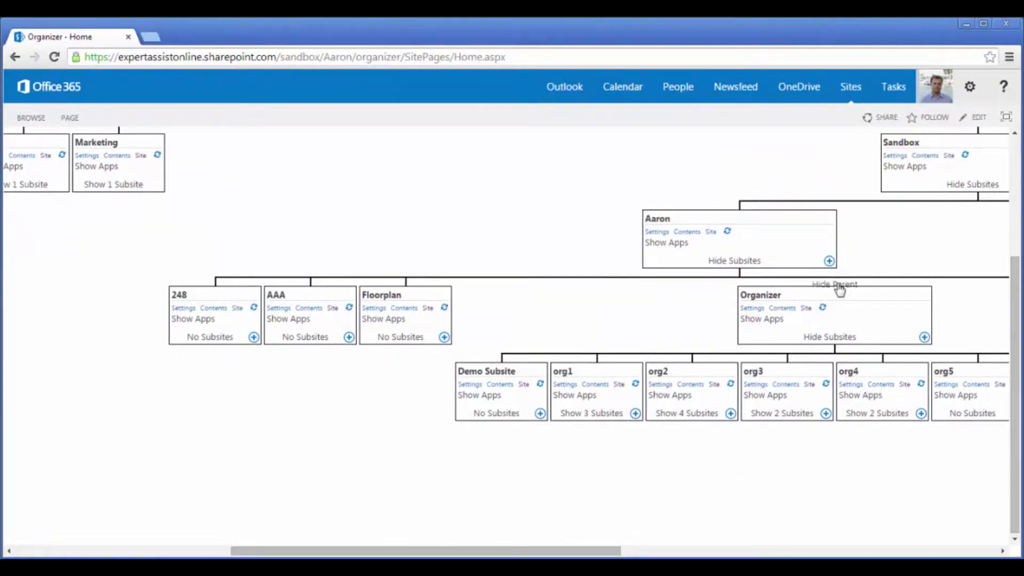
pyautogui.click(840, 285)
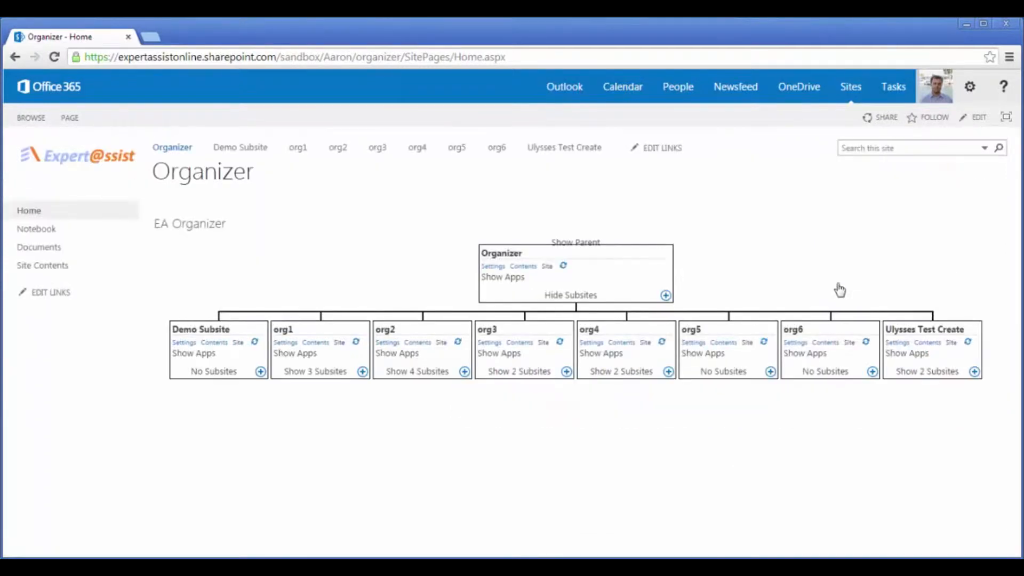
# - Expand org1 and create a subsite under it titled "Live subsite" with the URL "live" and the EASiteTemplate template
pyautogui.click(317, 373)
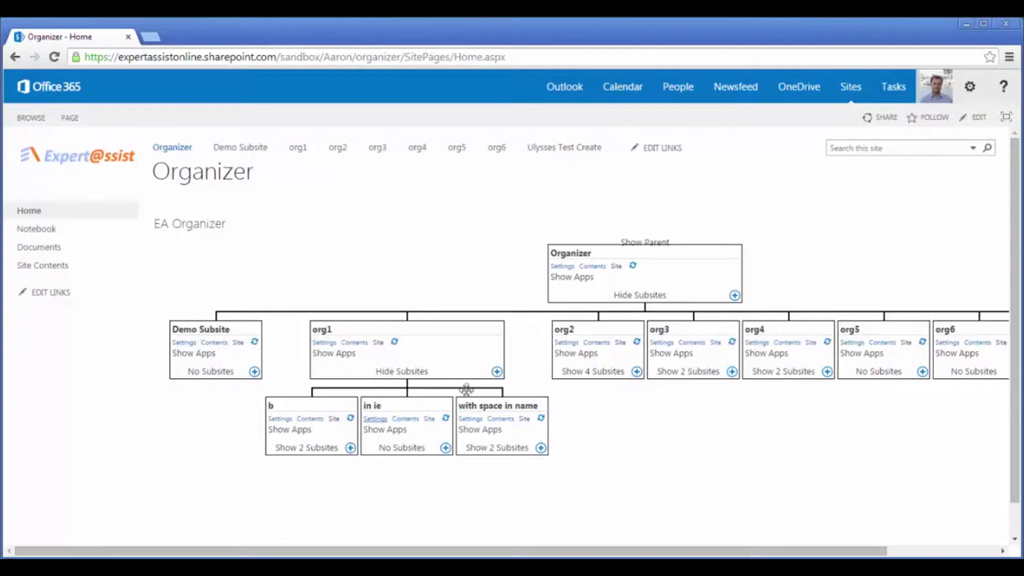
pyautogui.click(497, 373)
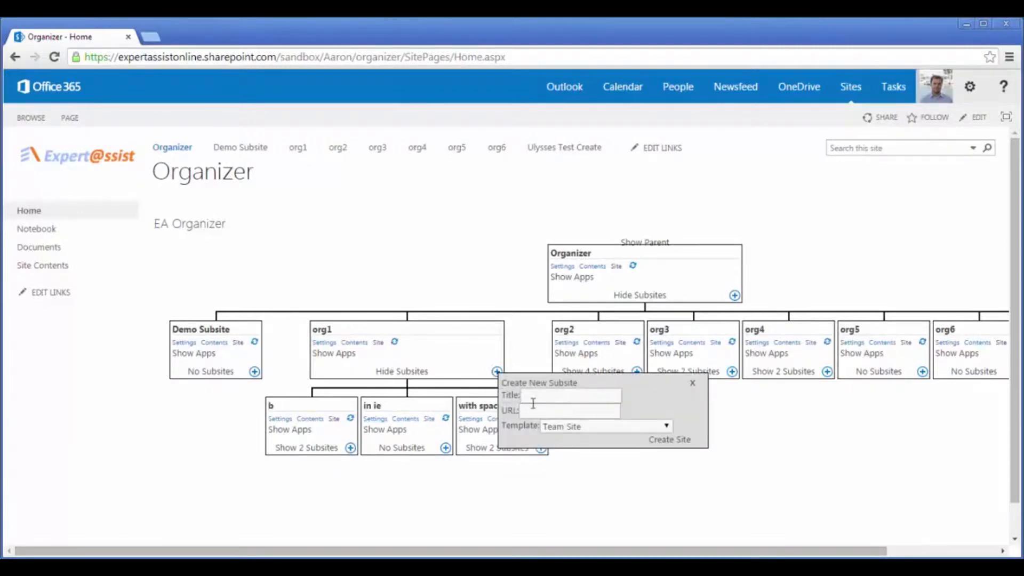
pyautogui.click(534, 396)
pyautogui.click(536, 410)
pyautogui.write('live')
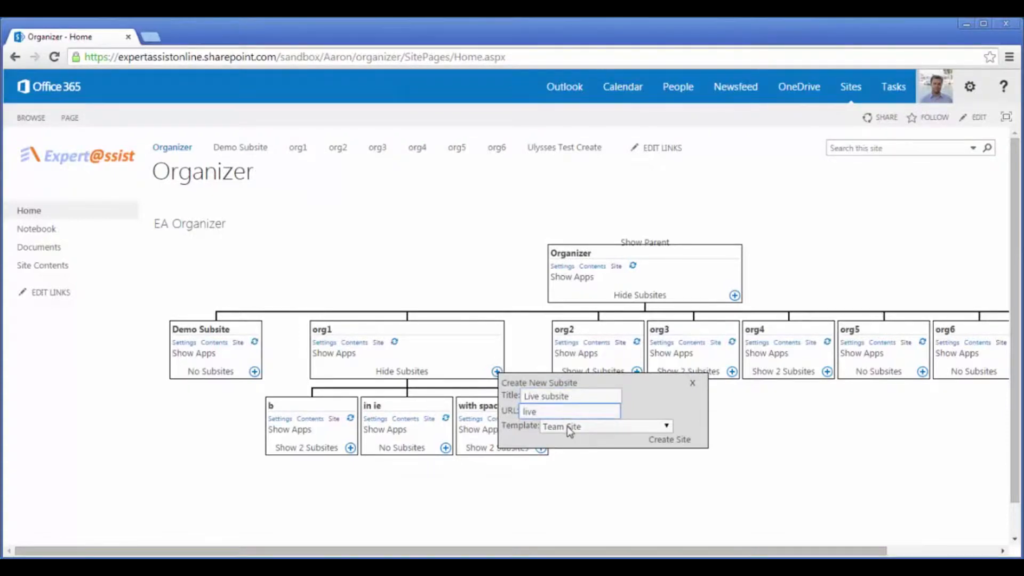
pyautogui.click(569, 431)
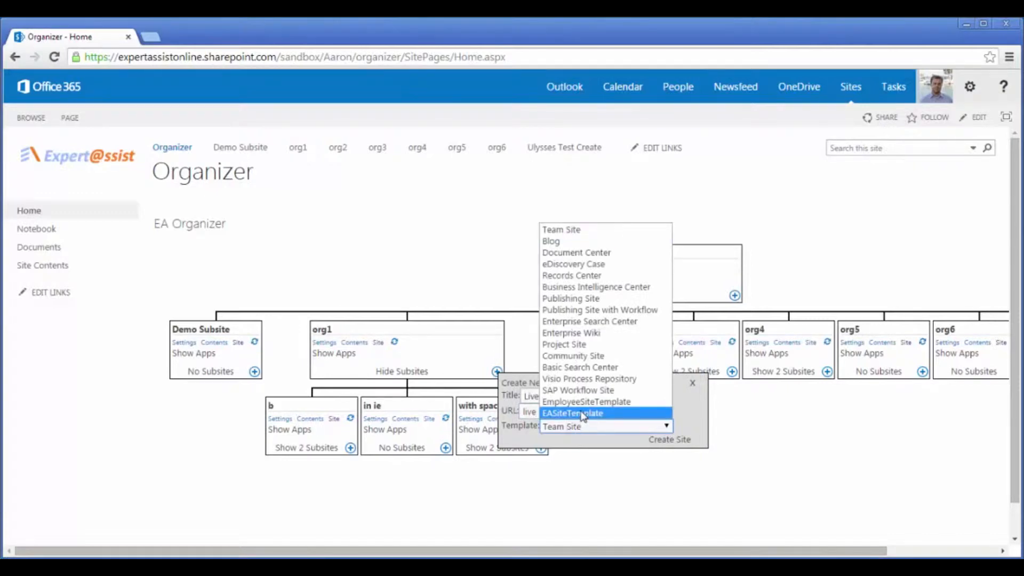
pyautogui.click(583, 414)
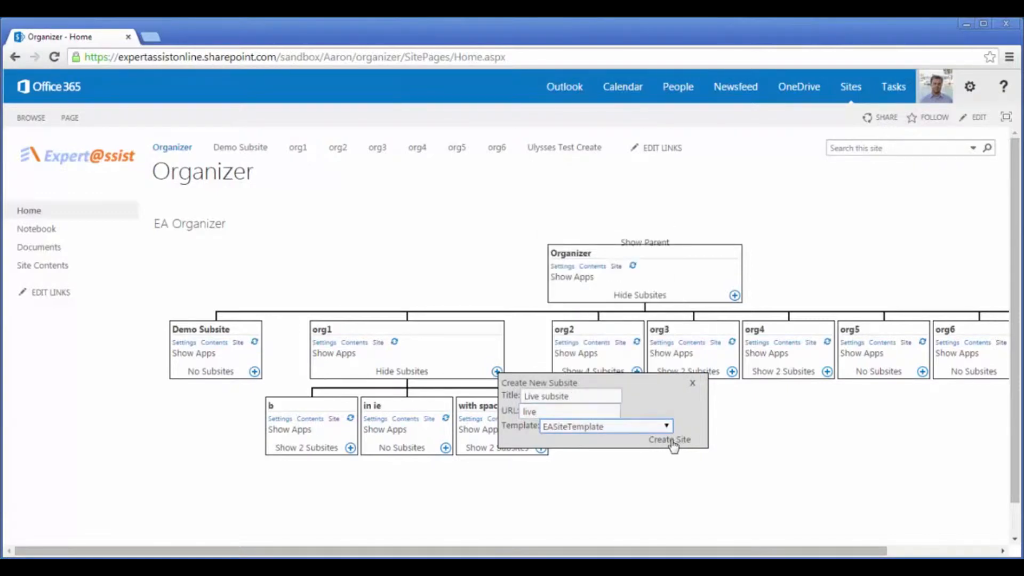
pyautogui.click(672, 443)
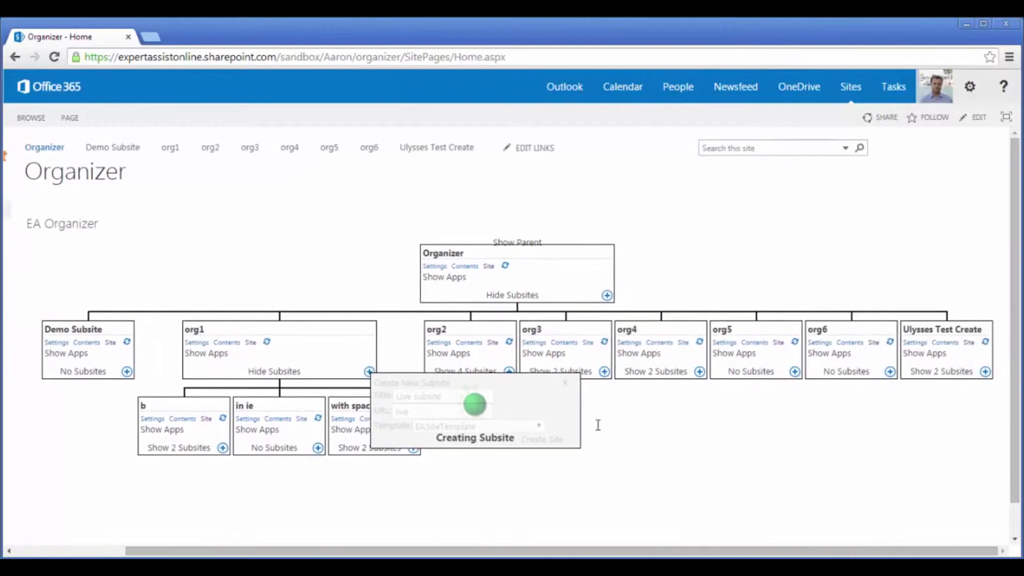
# - Show the subsites of org4 and of the last site in the Organizer row, and return to the org1 branch
pyautogui.click(675, 374)
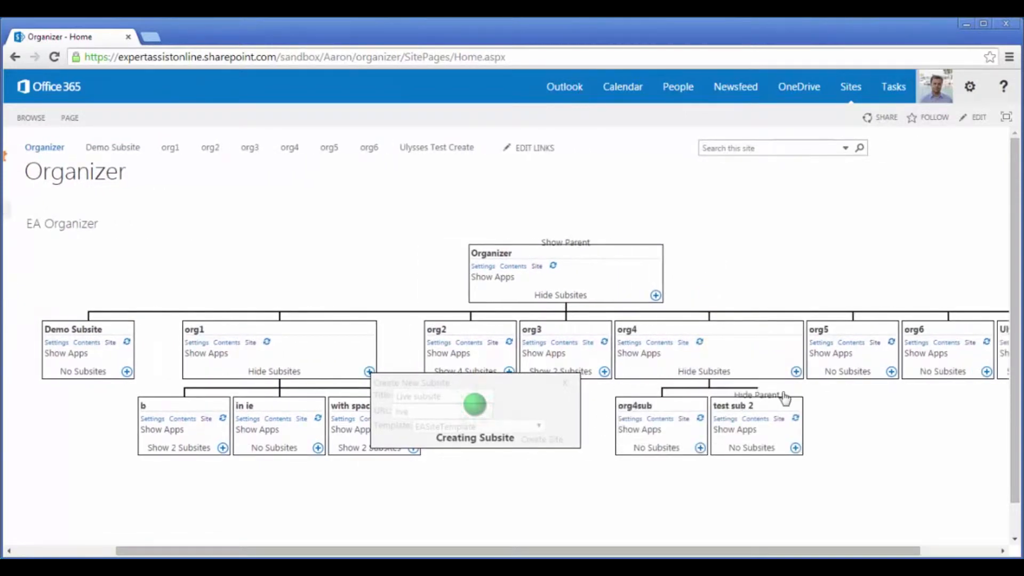
pyautogui.moveTo(850, 396); pyautogui.dragTo(747, 412)
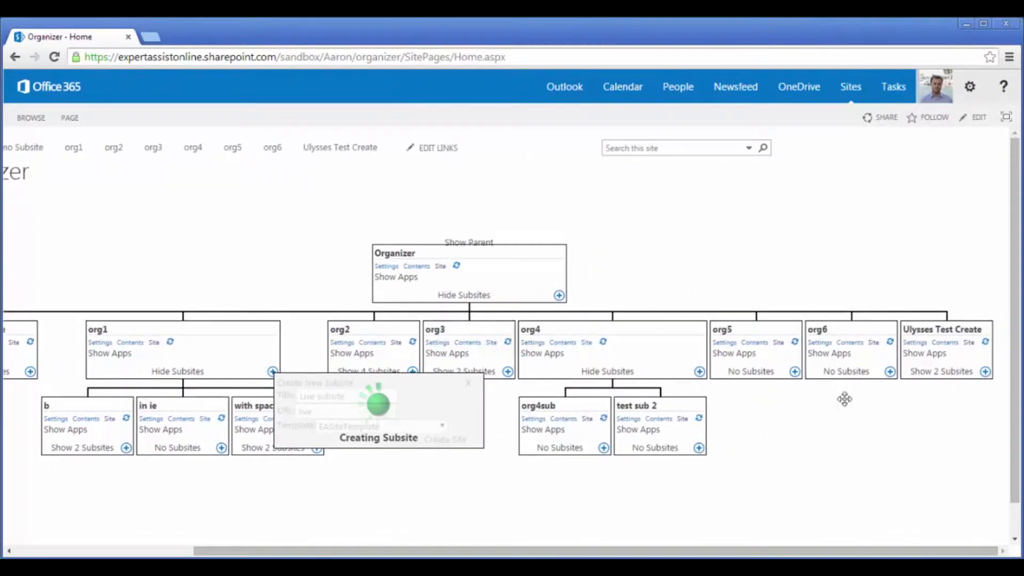
pyautogui.click(920, 376)
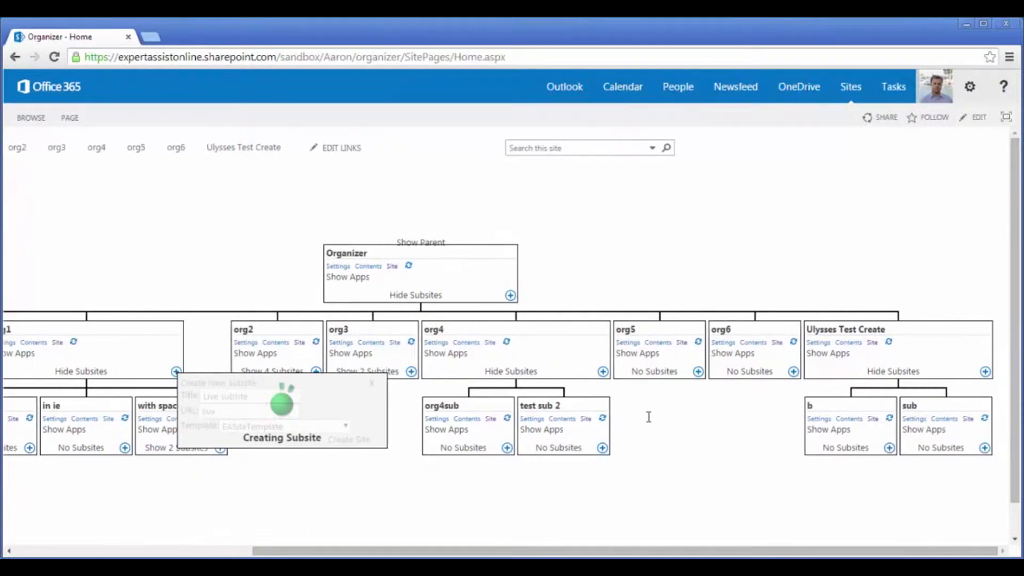
pyautogui.moveTo(674, 418); pyautogui.dragTo(773, 414)
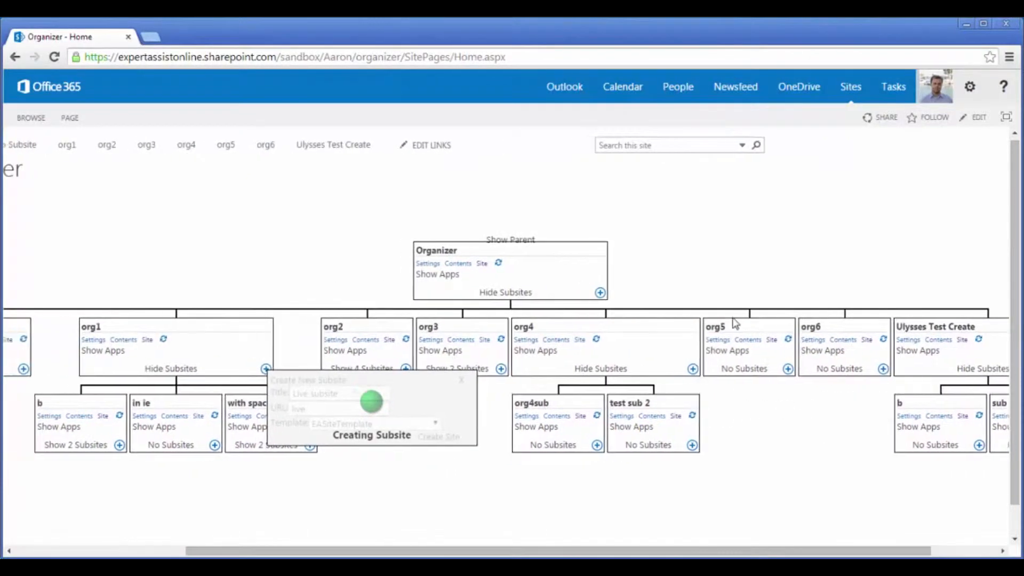
pyautogui.moveTo(660, 299); pyautogui.dragTo(896, 289)
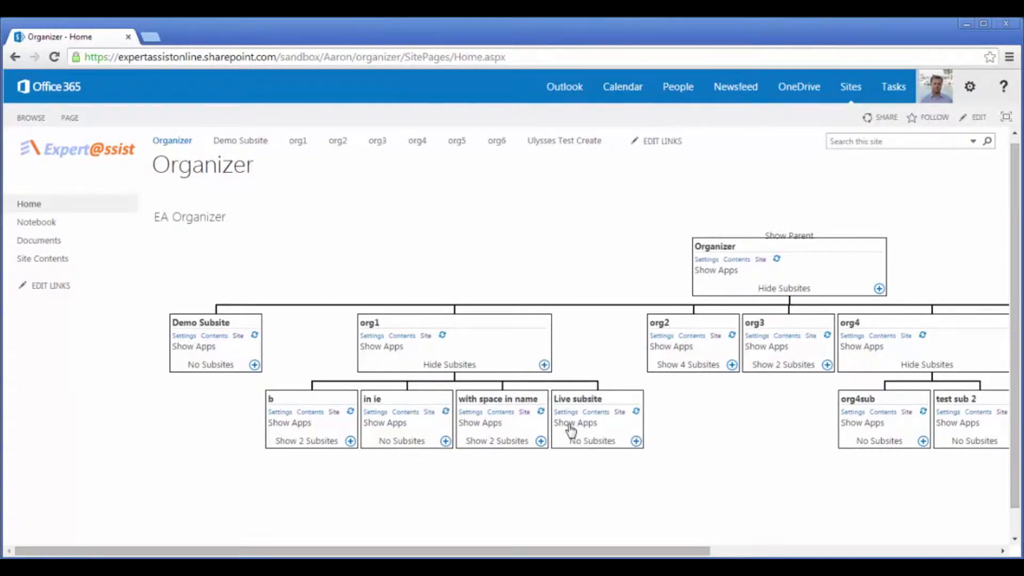
# - Open the Live subsite's home page, check the path in its web address, and close the page
pyautogui.click(619, 413)
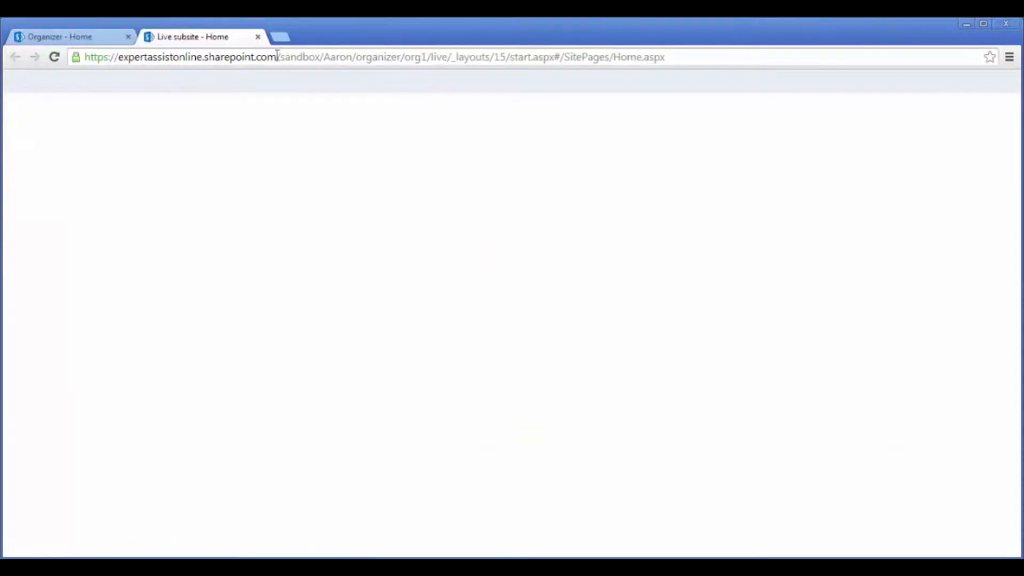
pyautogui.moveTo(276, 56); pyautogui.dragTo(447, 57)
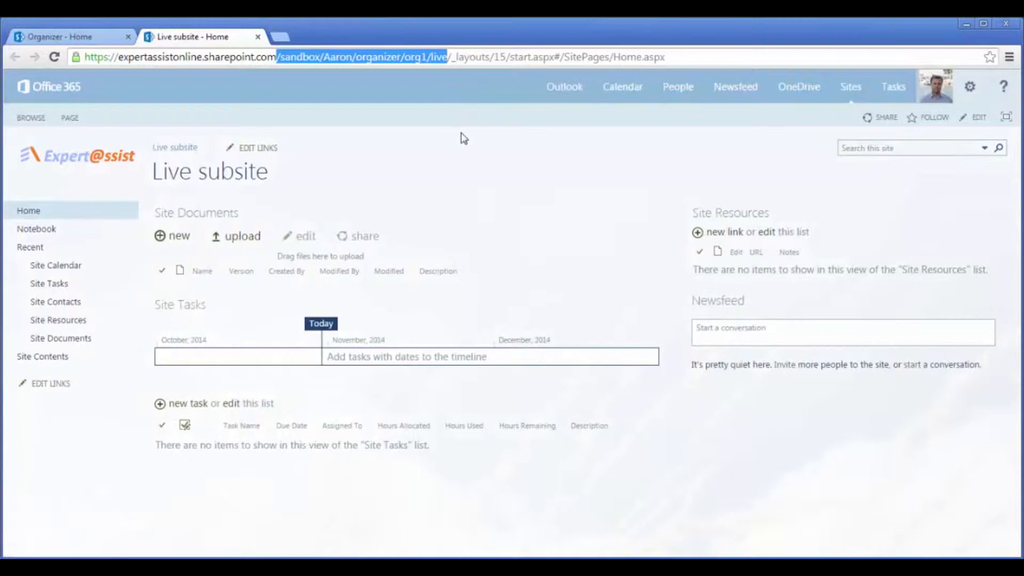
pyautogui.click(258, 37)
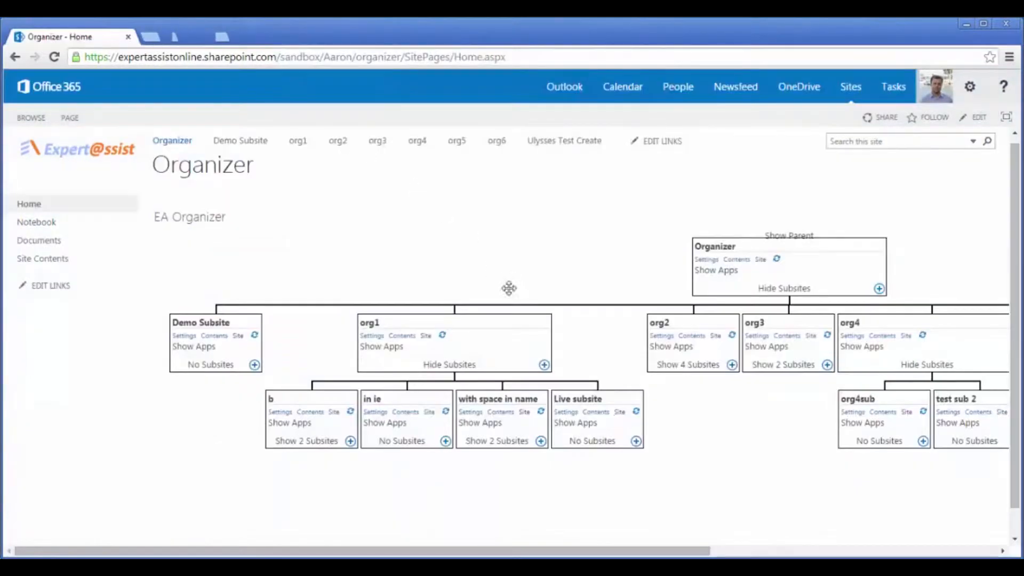
# - Open the Live subsite's site settings, check the page address, and change the site title to "Live subsite edit"
pyautogui.click(564, 414)
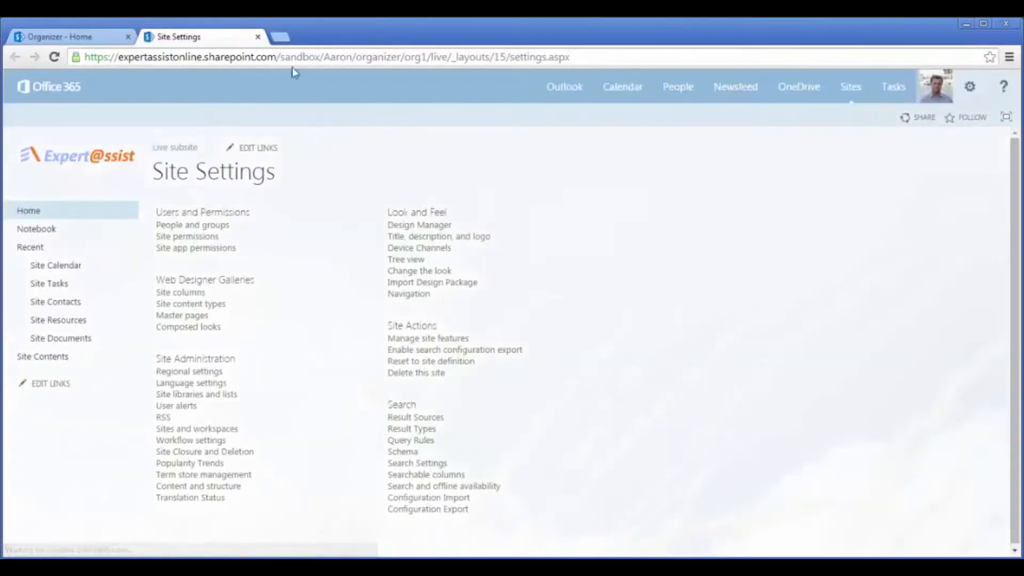
pyautogui.moveTo(281, 57); pyautogui.dragTo(574, 57)
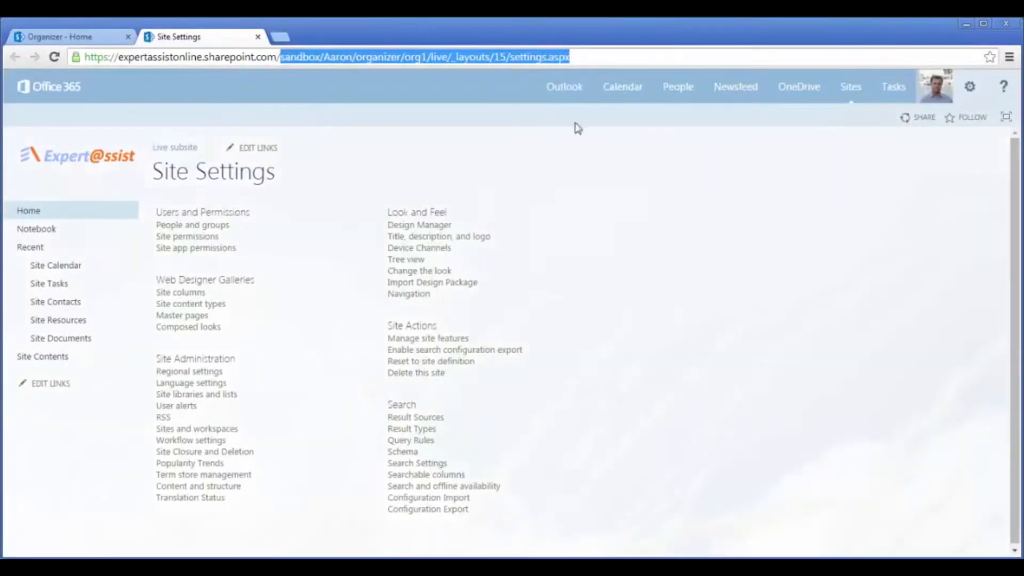
pyautogui.click(384, 181)
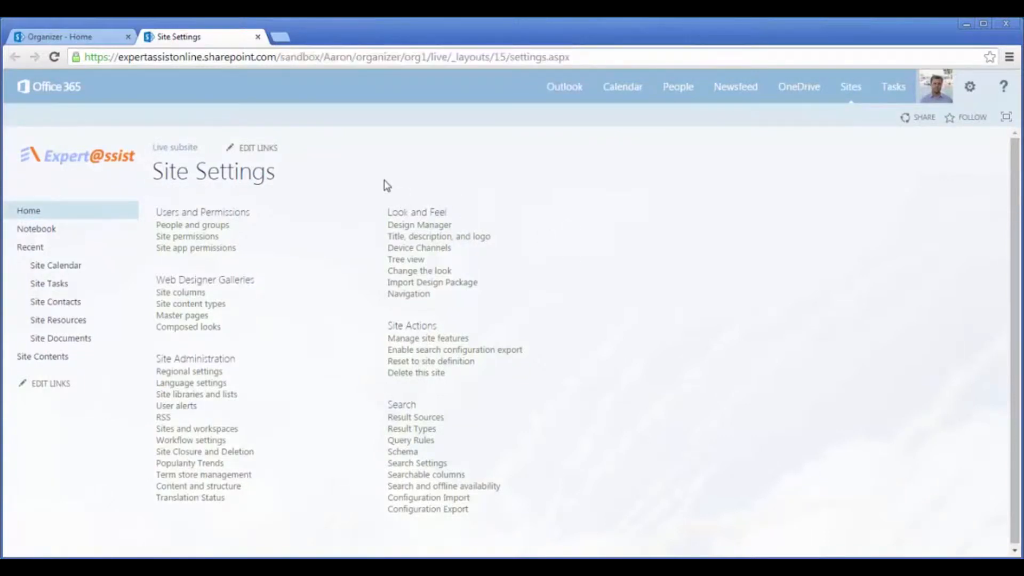
pyautogui.click(421, 243)
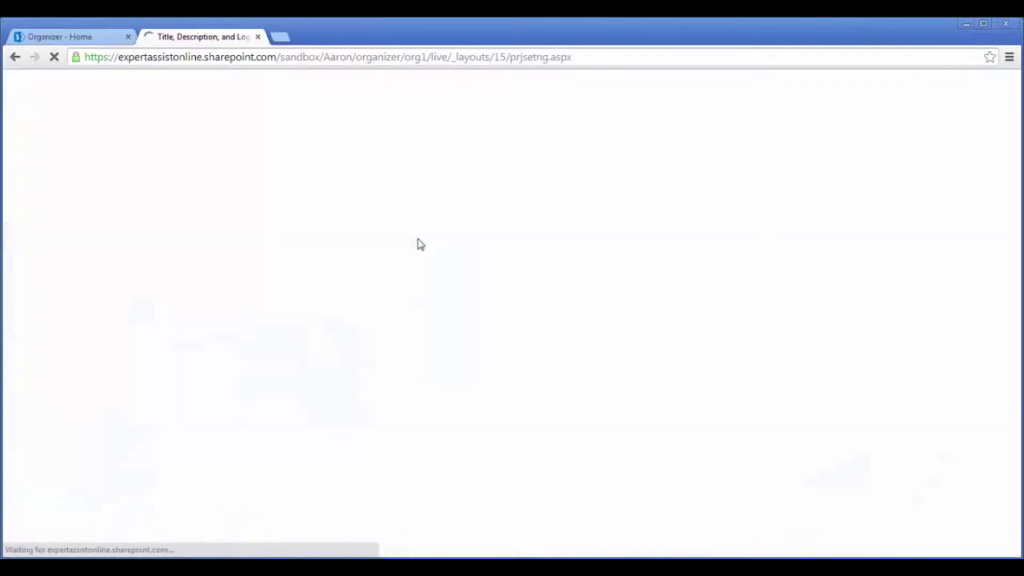
pyautogui.click(591, 236)
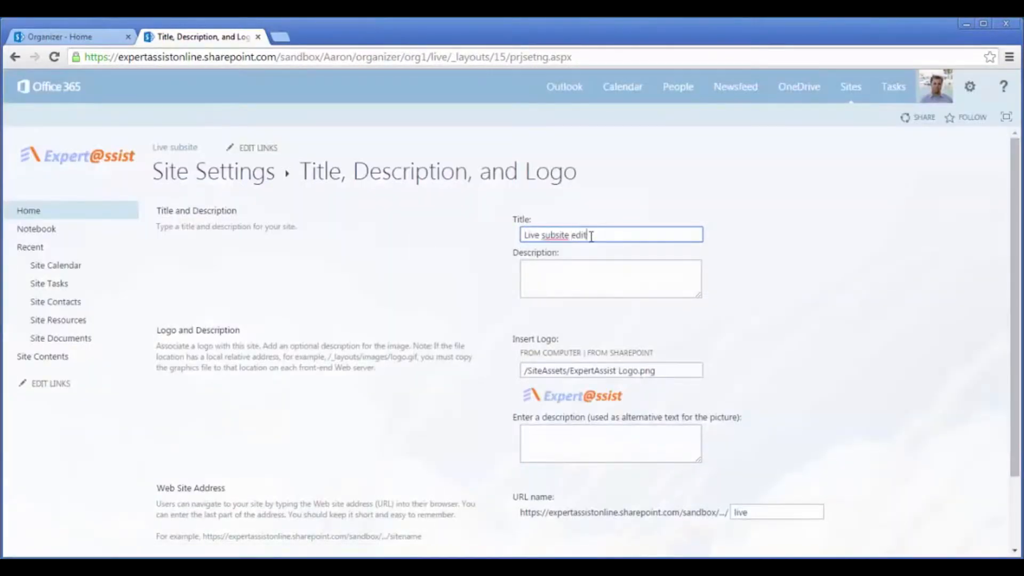
pyautogui.scroll(-2, 1015, 497)
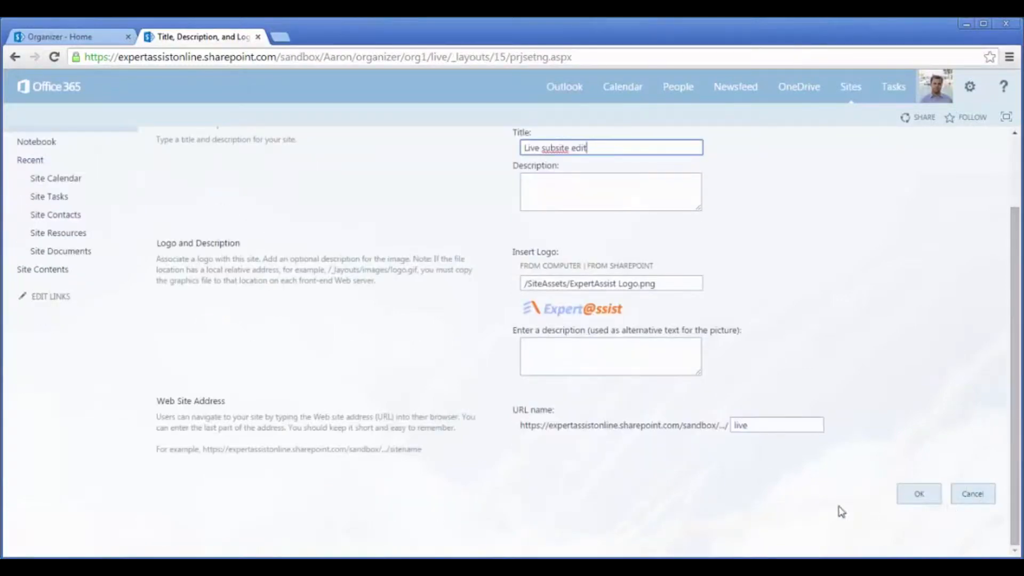
pyautogui.click(928, 493)
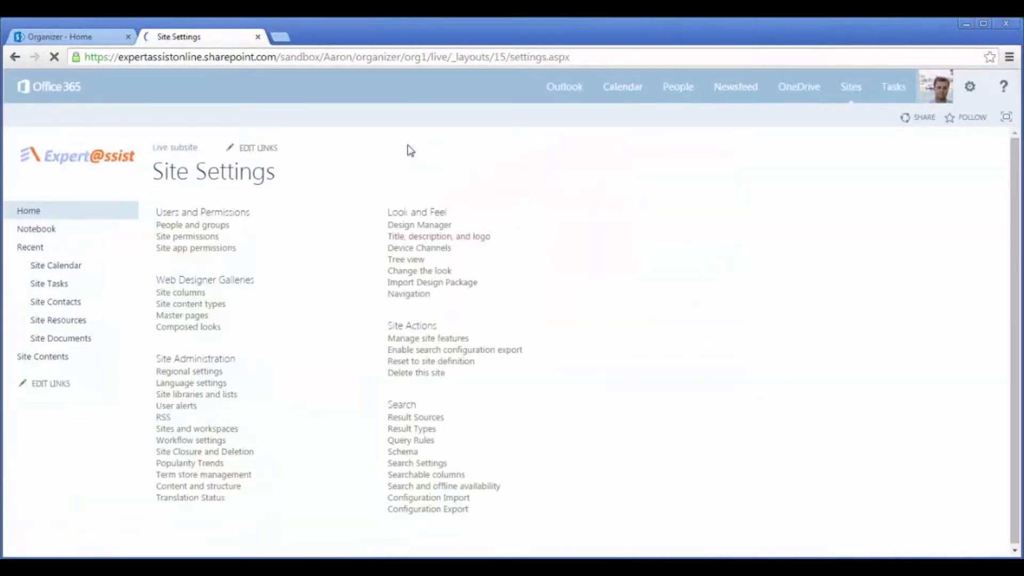
# - Return to the Organizer page, refresh the Live subsite box in the chart, and show its apps
pyautogui.click(95, 42)
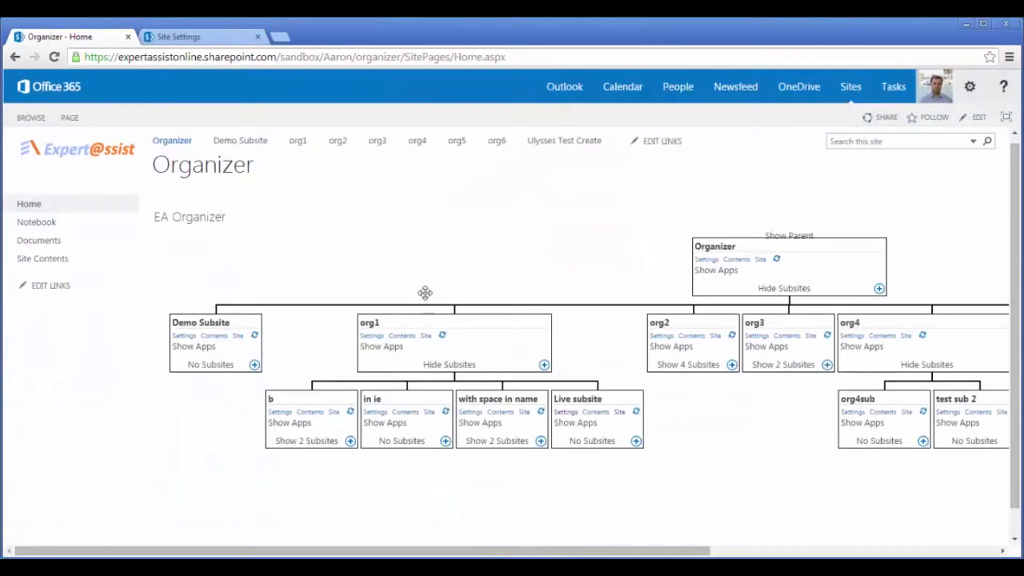
pyautogui.click(637, 411)
pyautogui.click(576, 423)
pyautogui.scroll(-3, 697, 366)
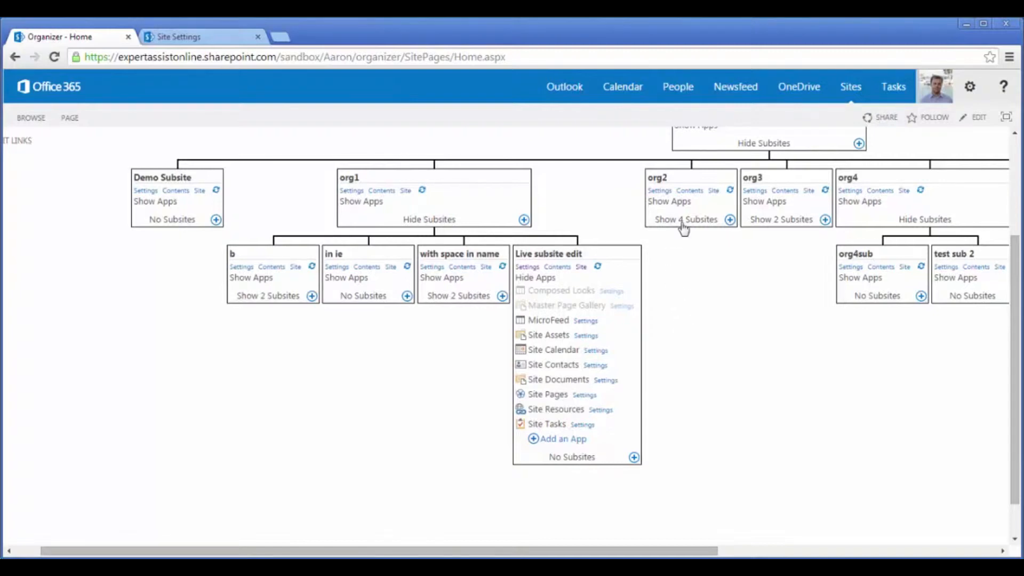
# - Show the apps of the org2 site and of the "with space in name" subsite in the chart
pyautogui.click(669, 202)
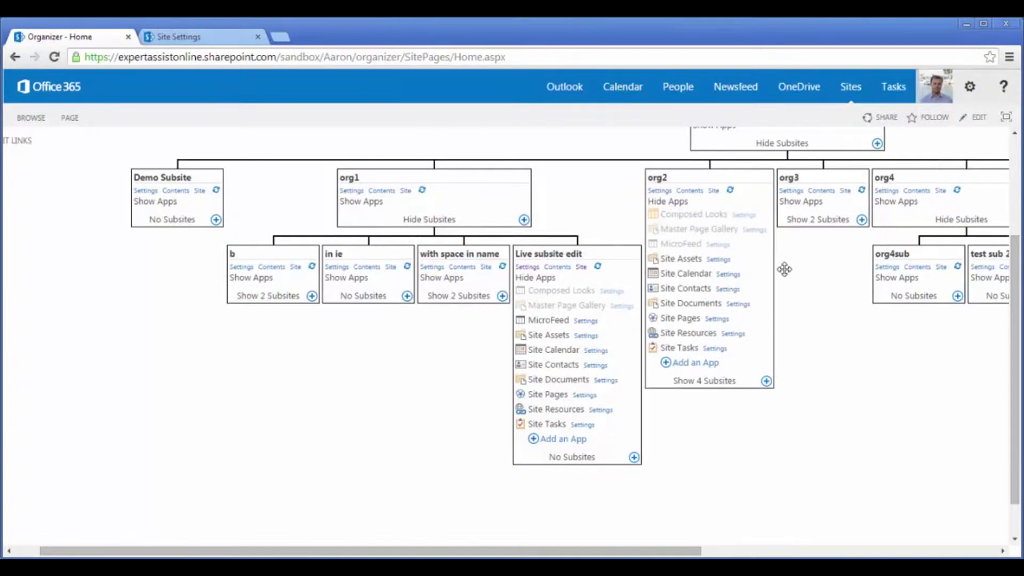
pyautogui.click(440, 279)
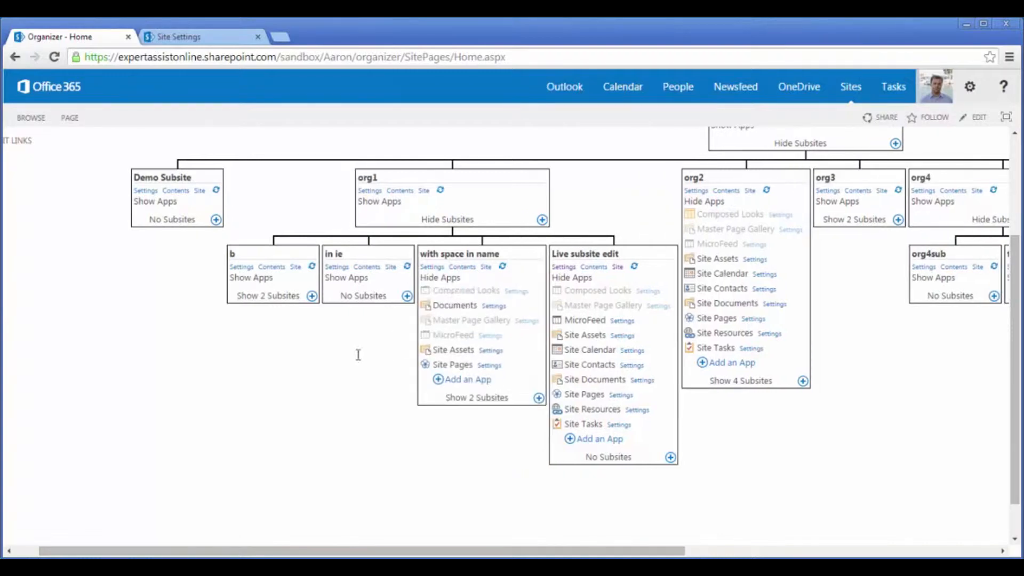
pyautogui.moveTo(357, 354); pyautogui.dragTo(312, 356)
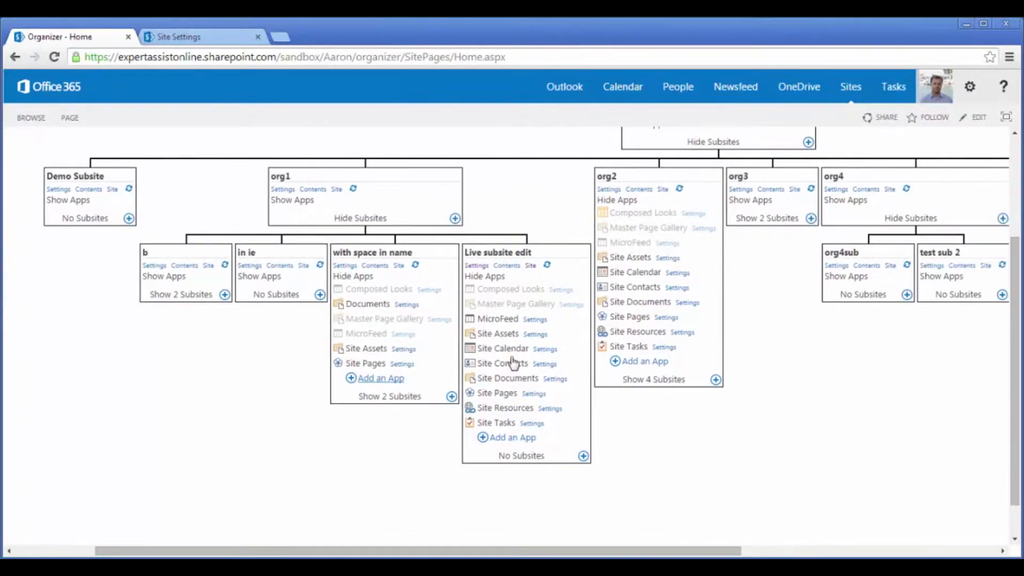
# - Open the settings of the Live subsite's Site Documents library and rename the library to "Site Documents edit"
pyautogui.click(558, 380)
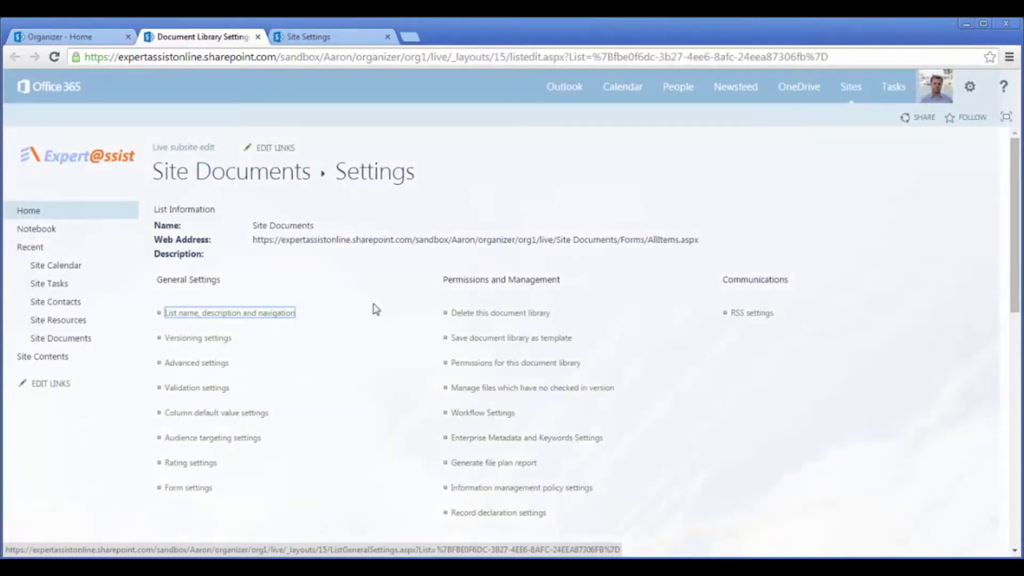
pyautogui.click(257, 313)
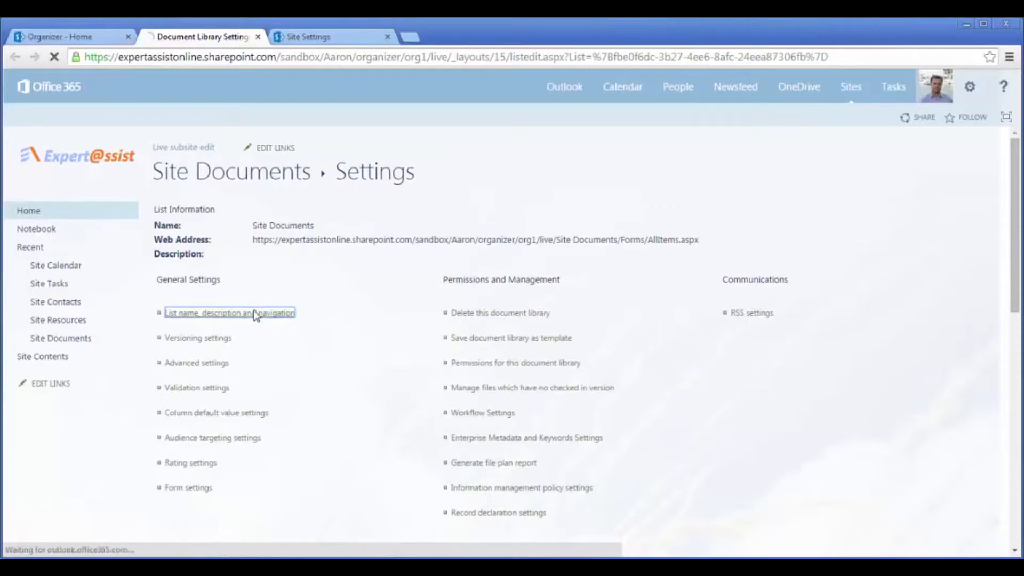
pyautogui.click(369, 239)
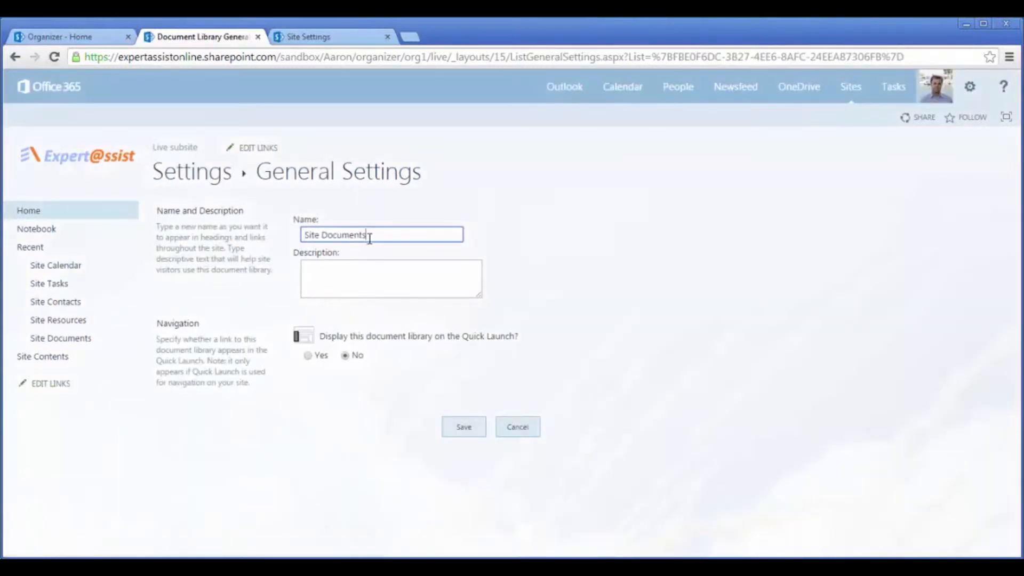
pyautogui.click(468, 425)
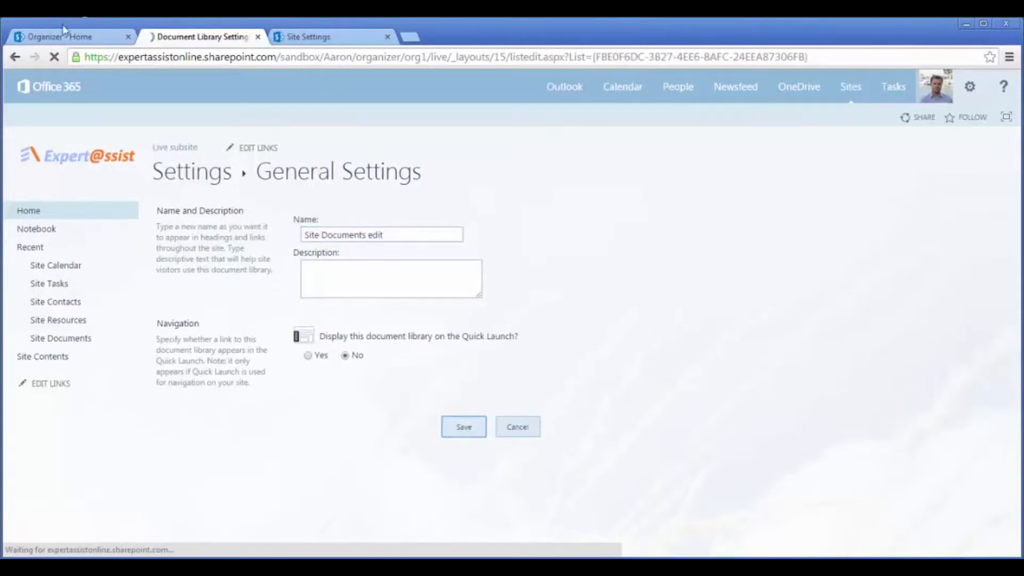
# - Refresh the Live subsite edit box in the Organizer chart and list the views of its Site Documents edit library
pyautogui.click(65, 33)
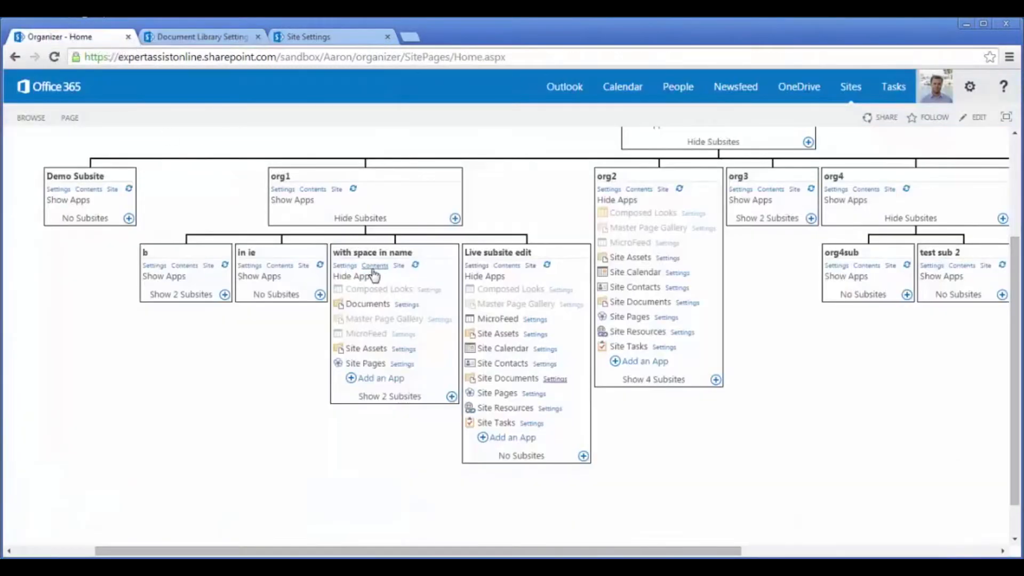
pyautogui.click(547, 267)
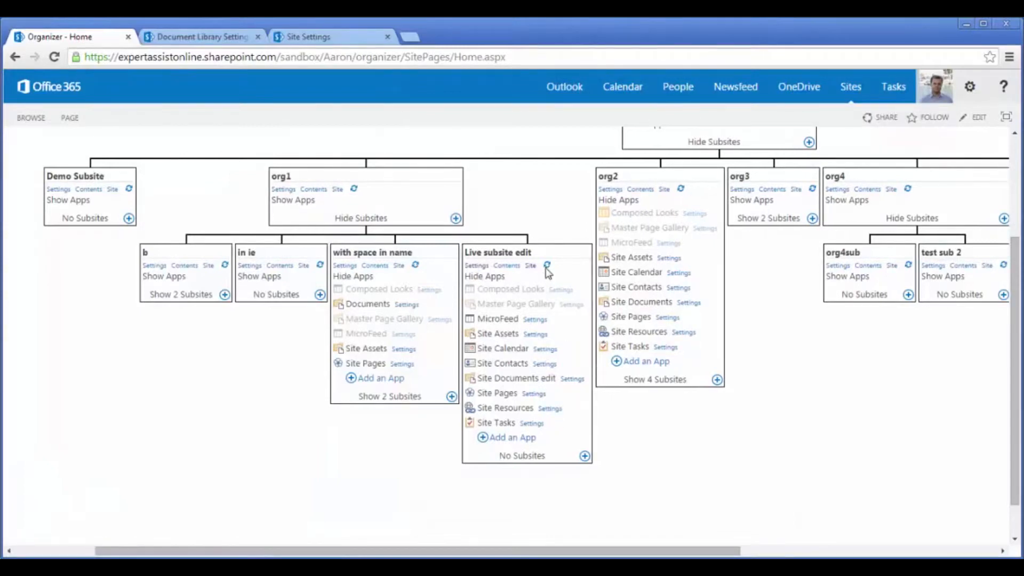
pyautogui.click(548, 382)
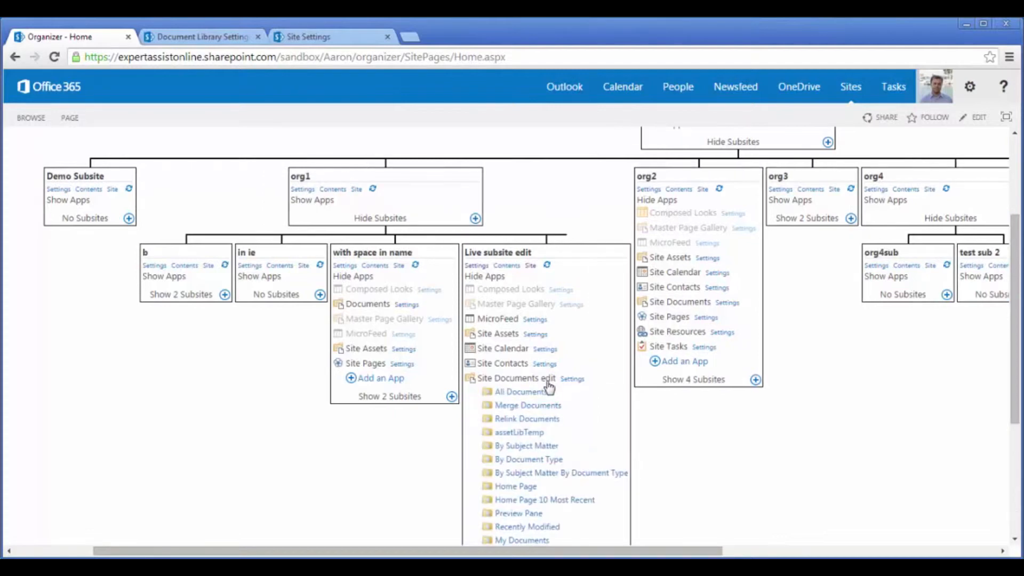
# - Open the All Documents view of the Site Documents edit library, and close that page to return to the chart
pyautogui.scroll(-2, 659, 430)
pyautogui.hscroll(1, 658, 430)
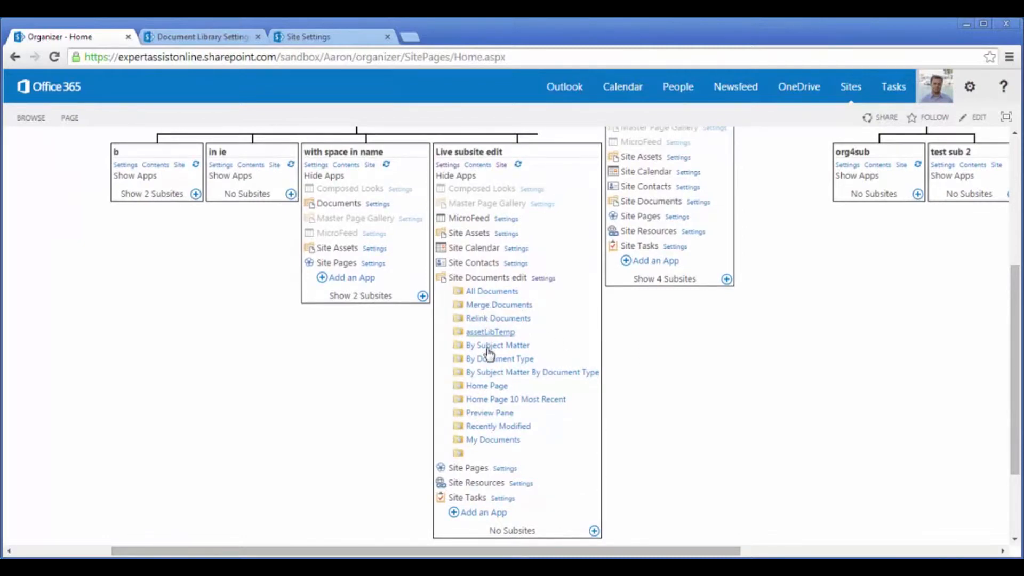
pyautogui.click(491, 292)
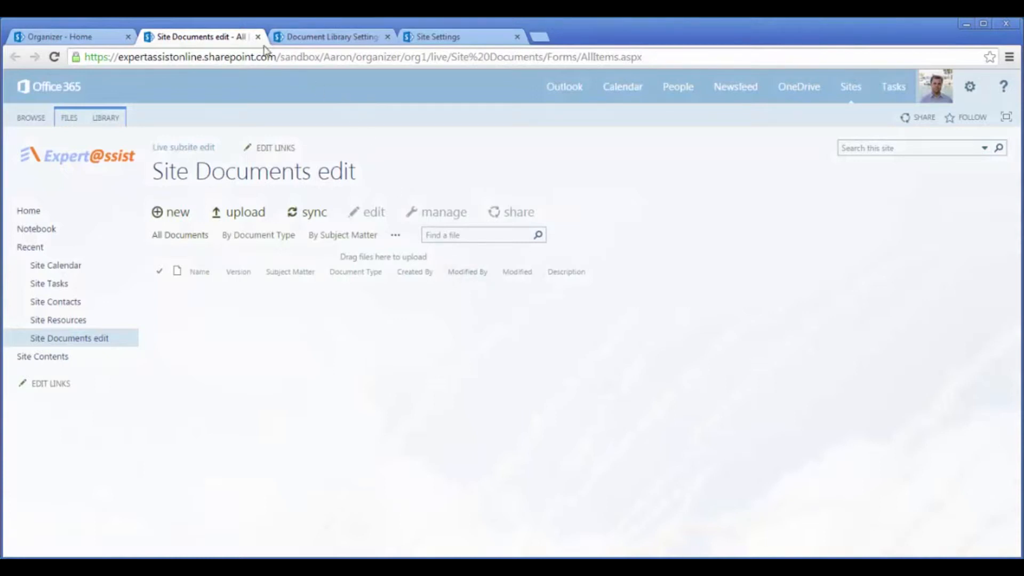
pyautogui.click(258, 37)
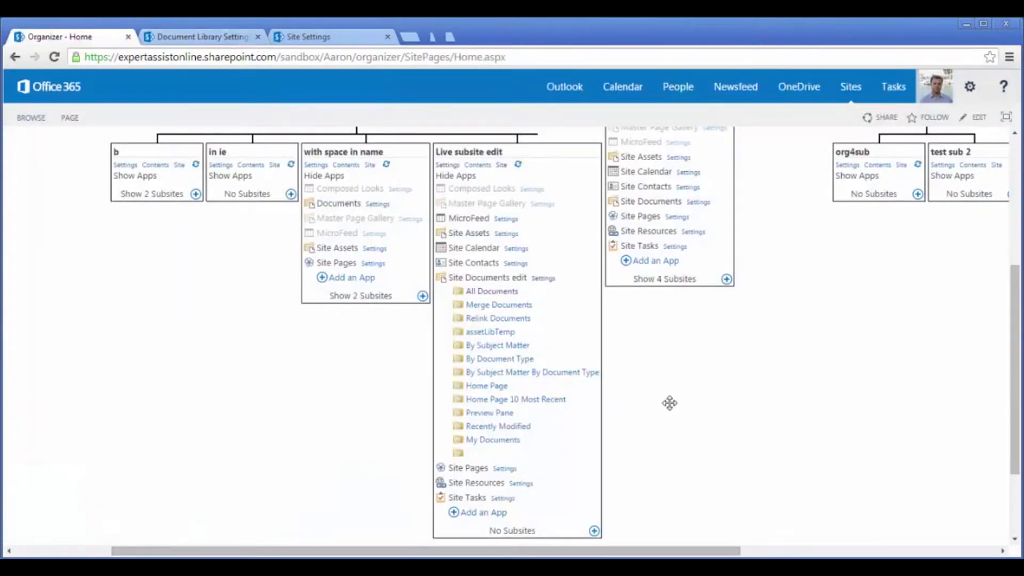
# - Expand the subsites of org2 in the chart, along with those of its Team Site and org2sub subsites
pyautogui.moveTo(670, 403); pyautogui.dragTo(220, 488)
pyautogui.click(291, 367)
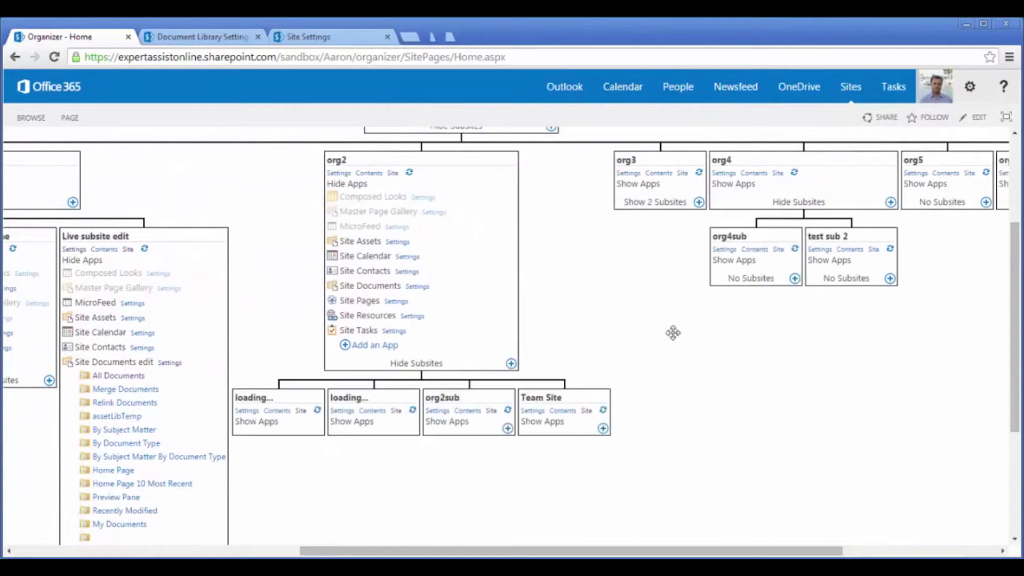
pyautogui.moveTo(642, 363); pyautogui.dragTo(683, 231)
pyautogui.click(590, 339)
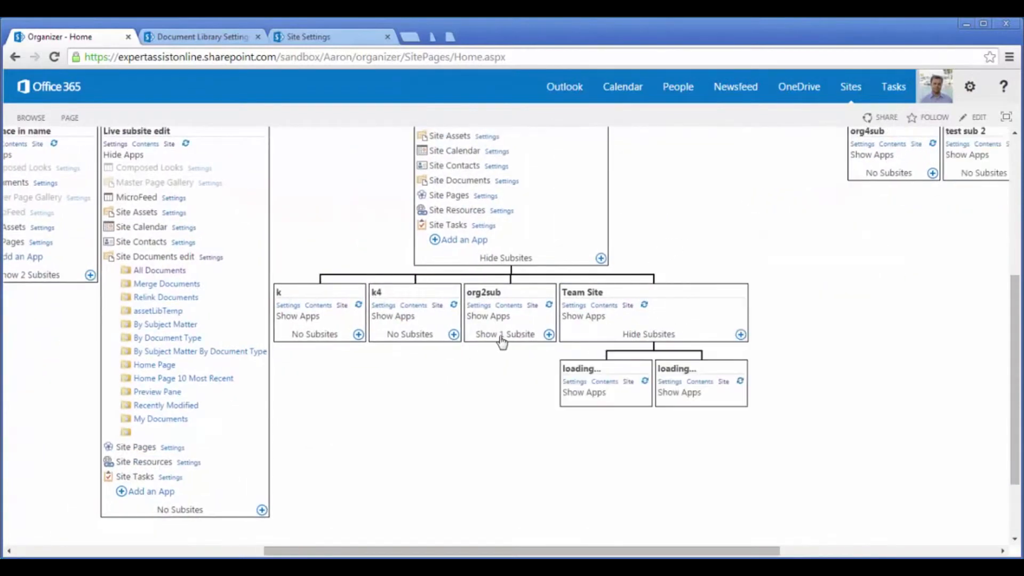
pyautogui.click(503, 337)
# - Show the apps of the Team Site subsite under org2 and expand the subsites of org3
pyautogui.moveTo(840, 262); pyautogui.dragTo(762, 351)
pyautogui.click(511, 406)
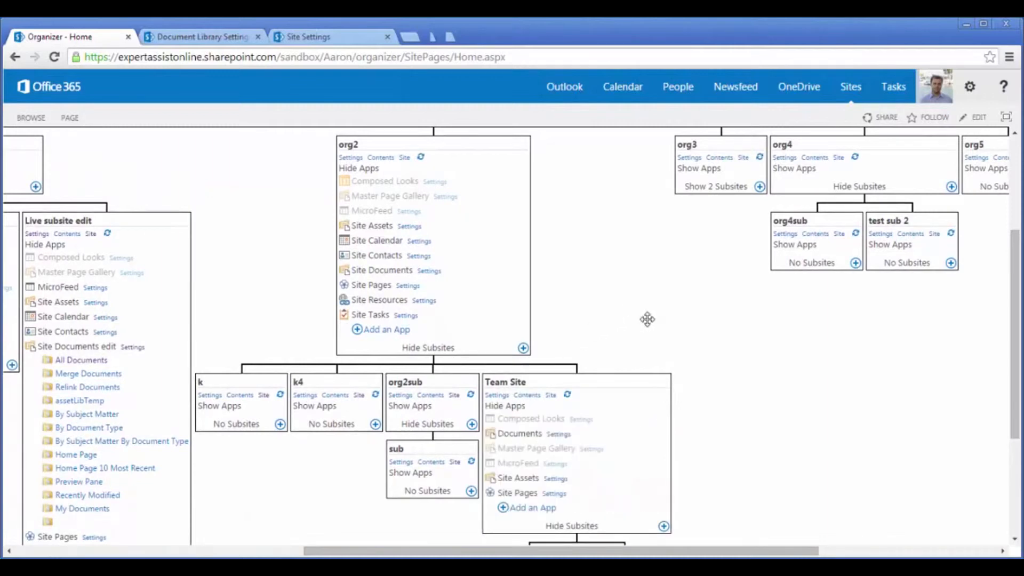
pyautogui.moveTo(647, 318); pyautogui.dragTo(472, 337)
pyautogui.click(472, 336)
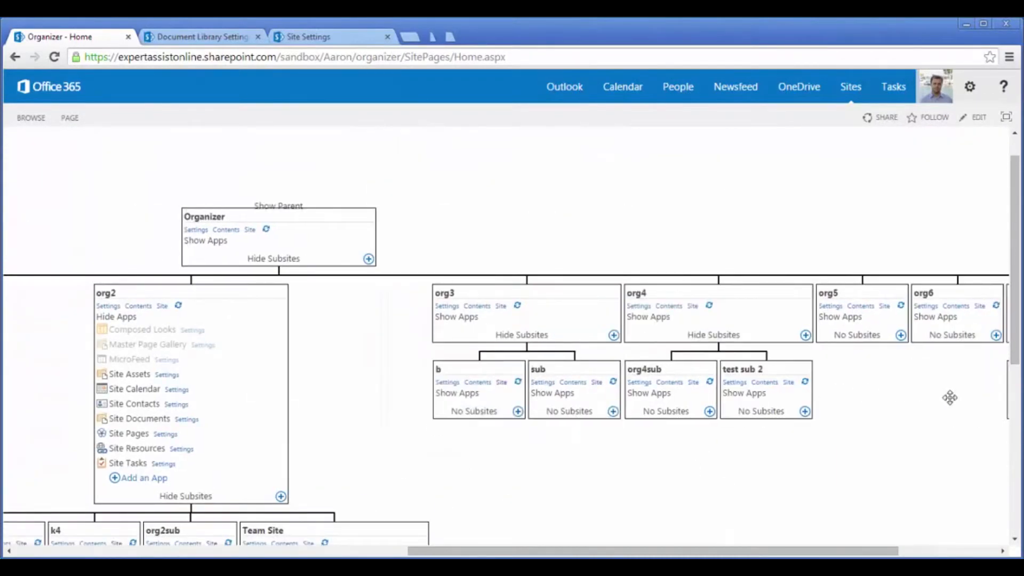
# - Add a Document Library app named "my list" to the Live subsite edit site from its box in the chart
pyautogui.moveTo(948, 395)
pyautogui.mouseDown()
pyautogui.moveTo(481, 363)
pyautogui.moveTo(848, 336)
pyautogui.mouseUp()
pyautogui.moveTo(488, 350); pyautogui.dragTo(938, 315)
pyautogui.moveTo(523, 335)
pyautogui.mouseDown()
pyautogui.moveTo(640, 295)
pyautogui.moveTo(771, 223)
pyautogui.mouseUp()
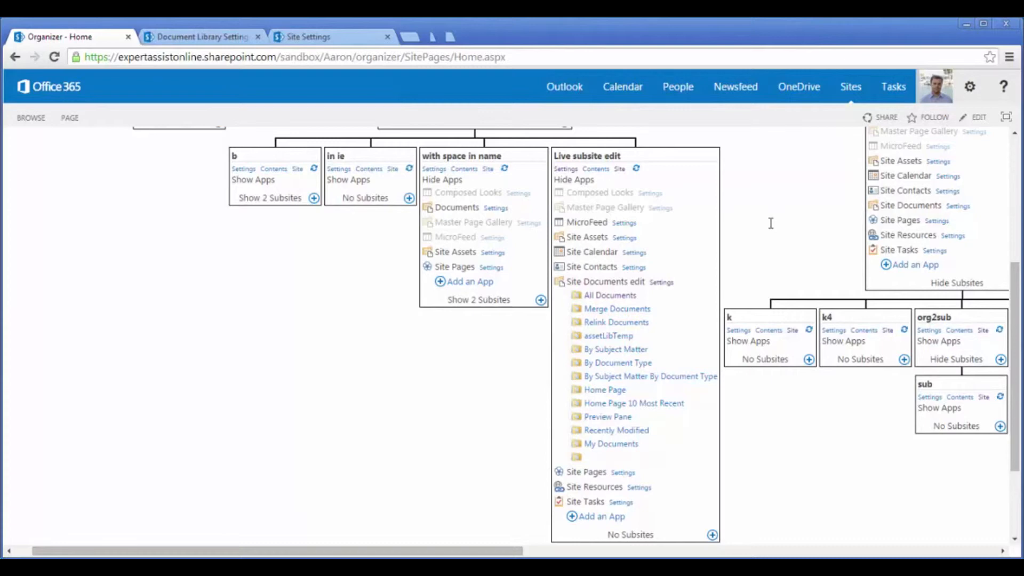
pyautogui.moveTo(711, 179); pyautogui.dragTo(638, 121)
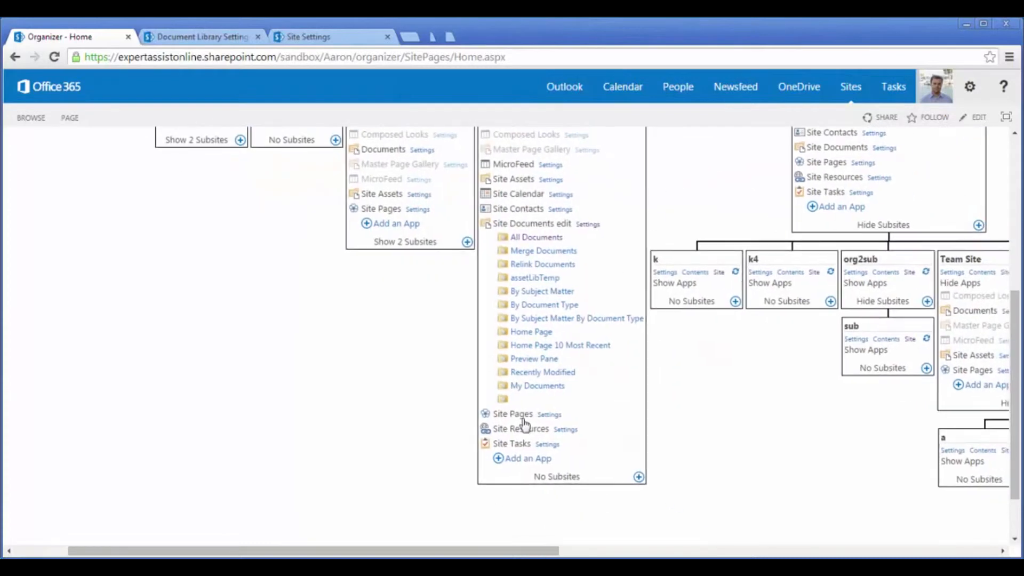
pyautogui.click(523, 459)
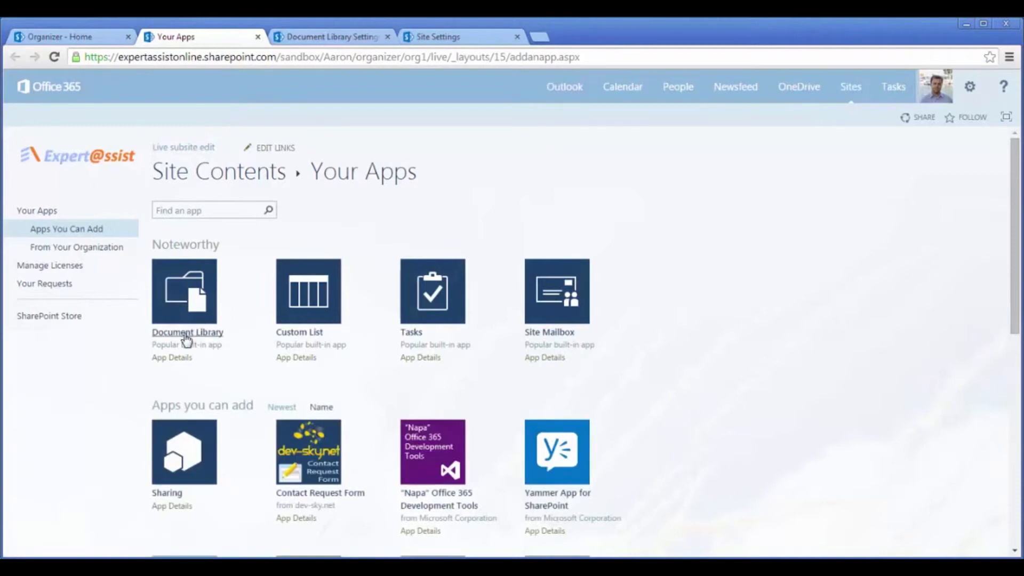
pyautogui.click(186, 334)
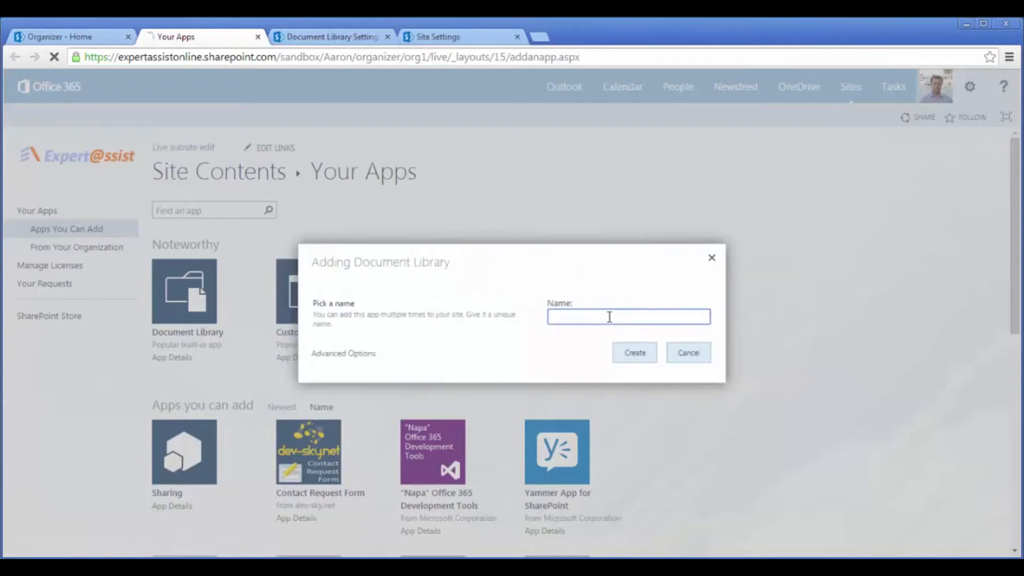
pyautogui.click(634, 356)
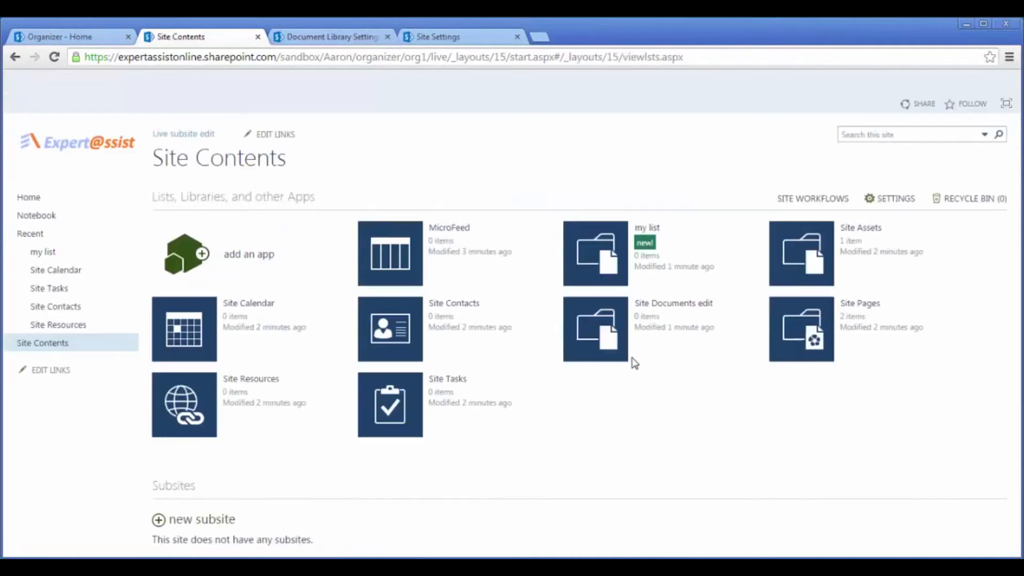
# - Refresh the Live subsite edit box in the Organizer chart, and open and close the Merge Documents view of its my list library
pyautogui.click(94, 42)
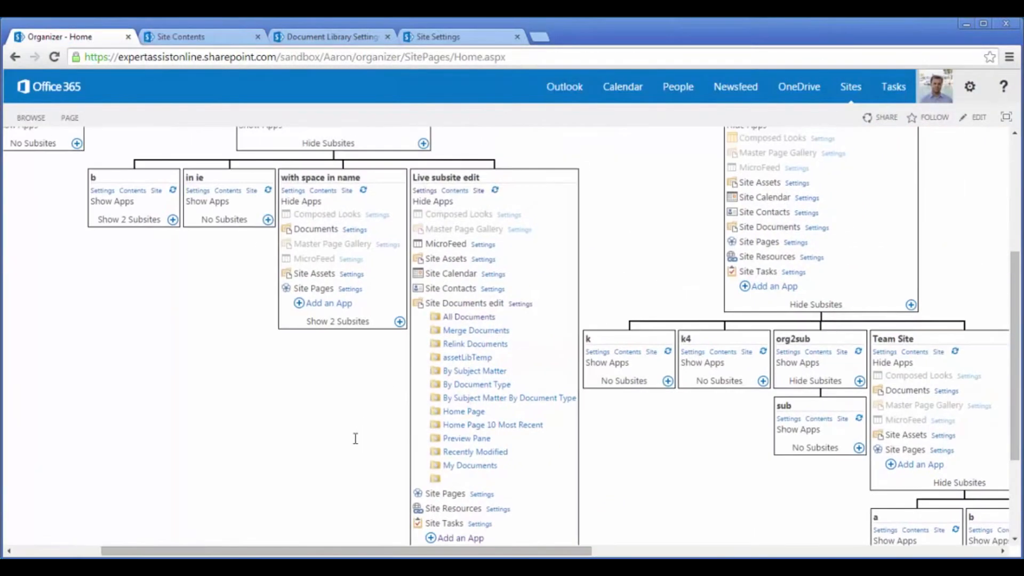
pyautogui.click(495, 191)
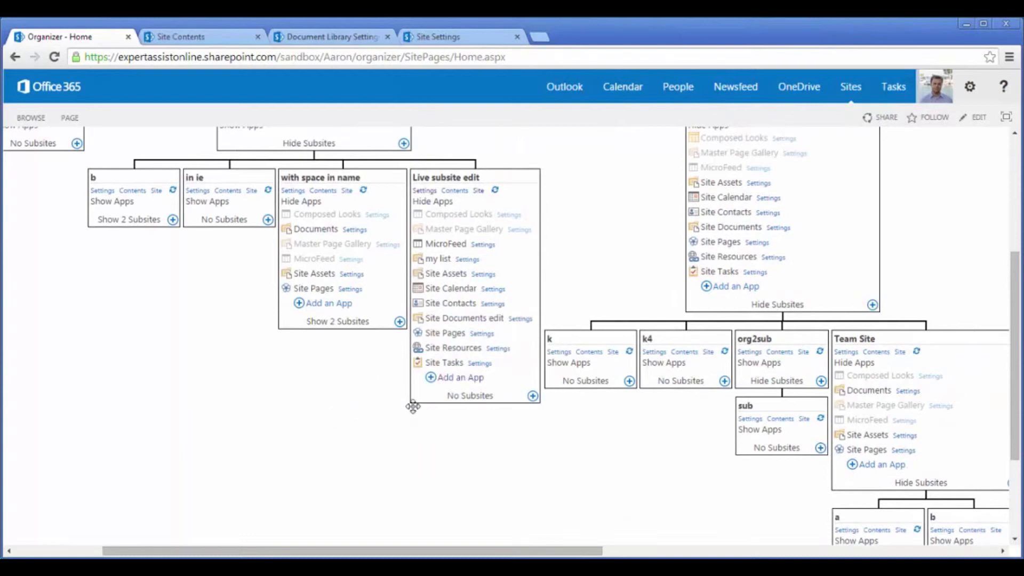
pyautogui.click(434, 260)
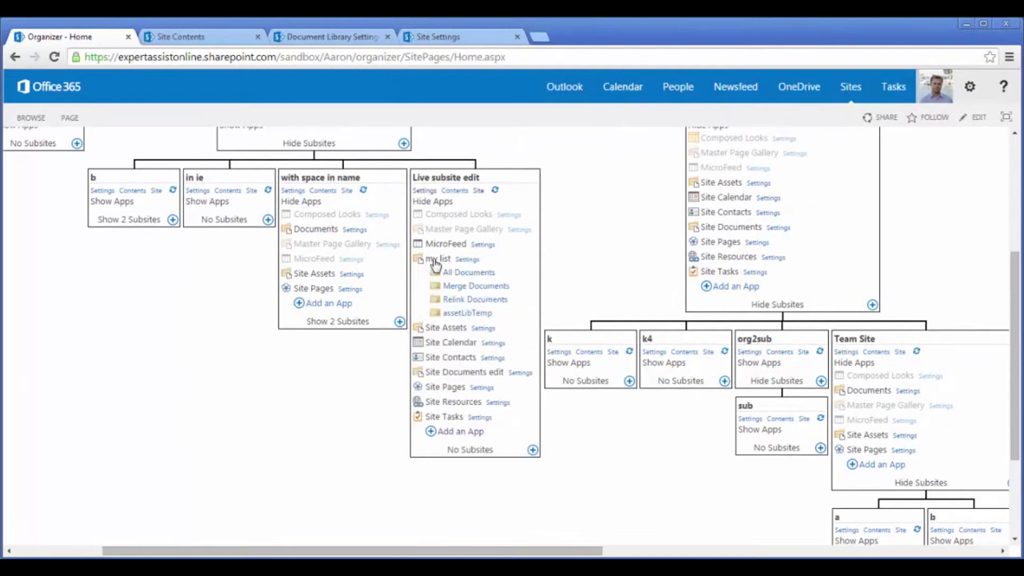
pyautogui.click(481, 289)
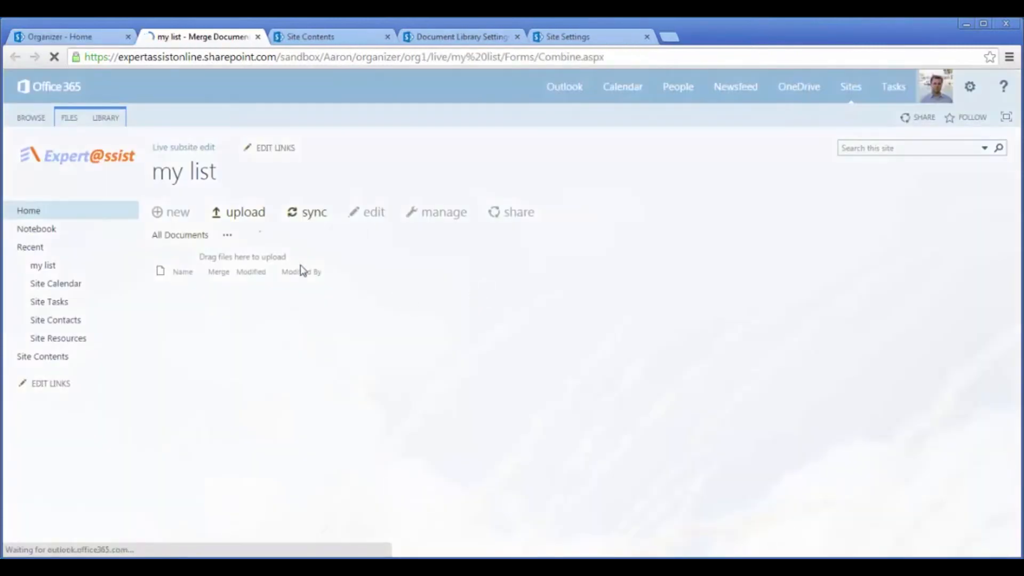
pyautogui.click(258, 37)
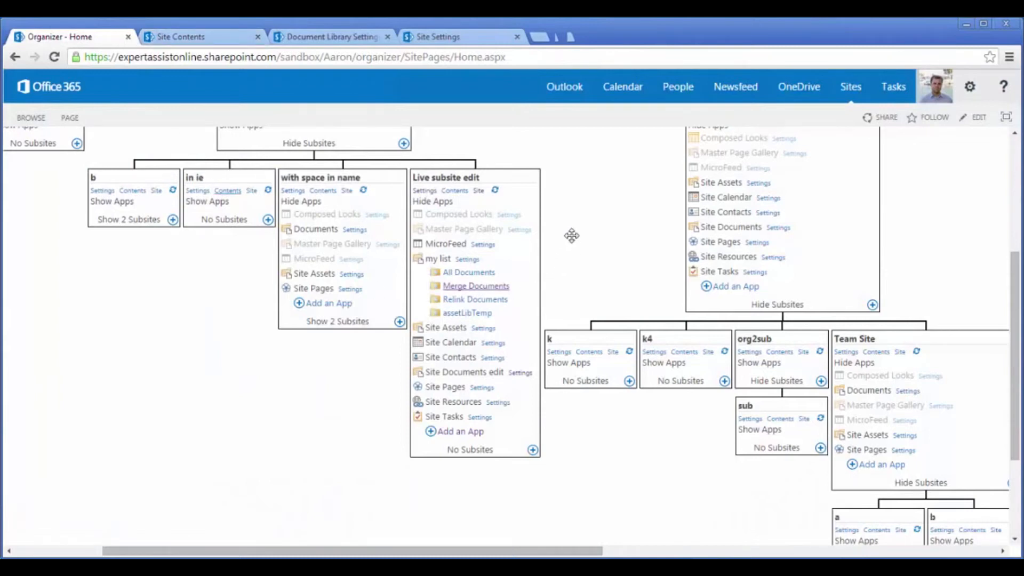
# - Open the Site Contents page of Live subsite edit from the chart and look over its apps and subsites sections
pyautogui.scroll(1, 571, 251)
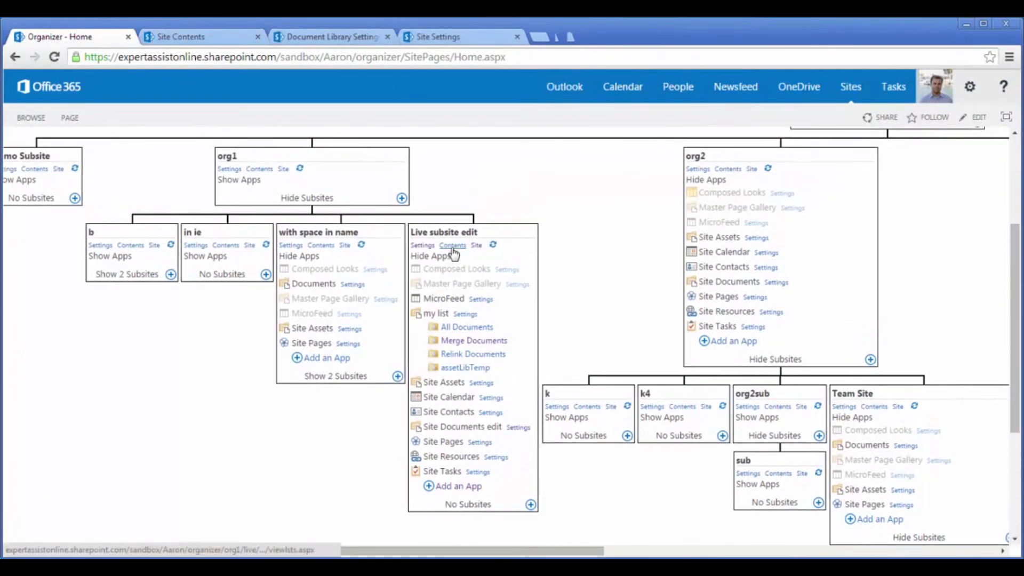
pyautogui.click(452, 248)
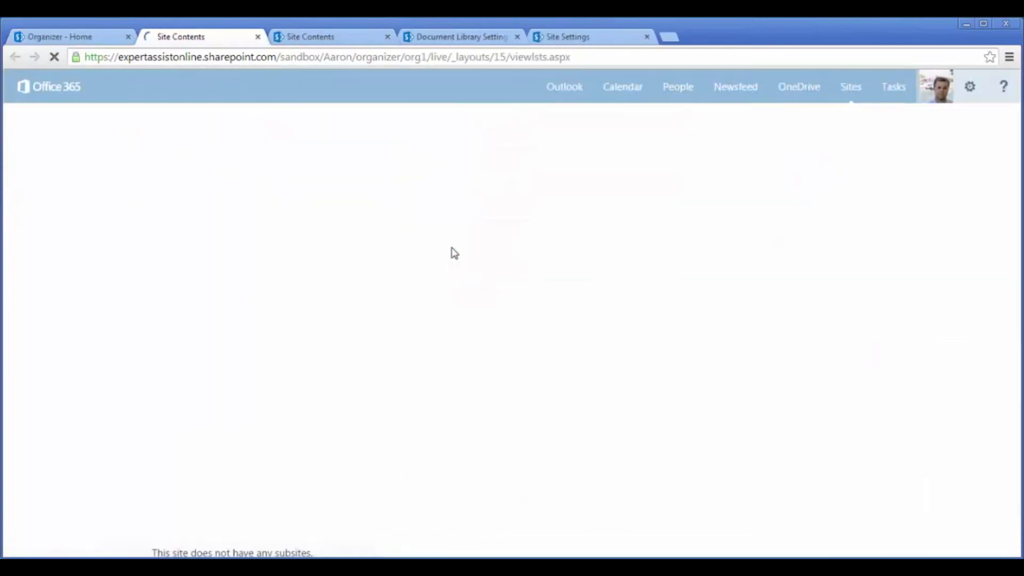
pyautogui.moveTo(470, 481); pyautogui.dragTo(484, 302)
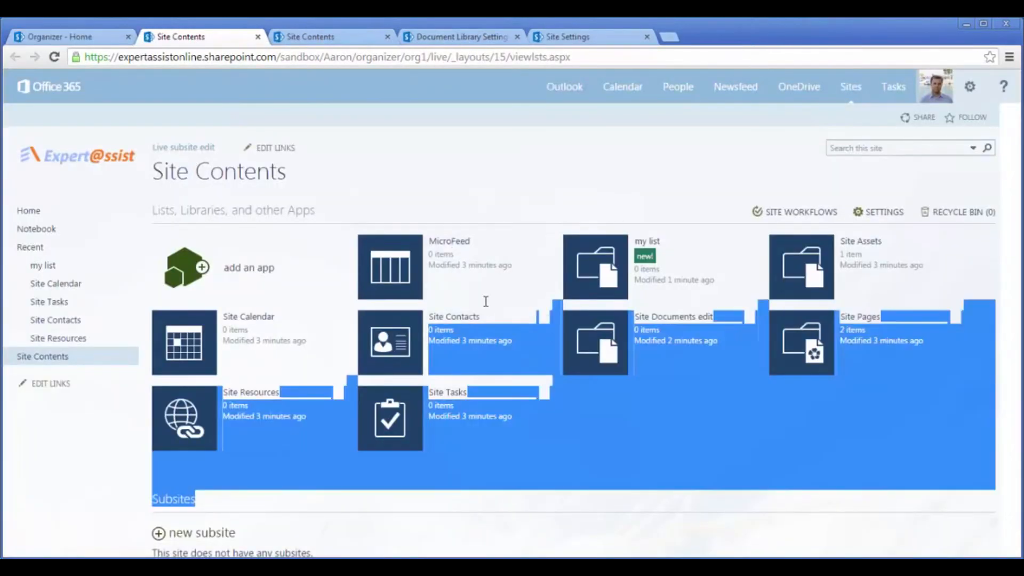
pyautogui.scroll(-1, 565, 435)
pyautogui.click(570, 440)
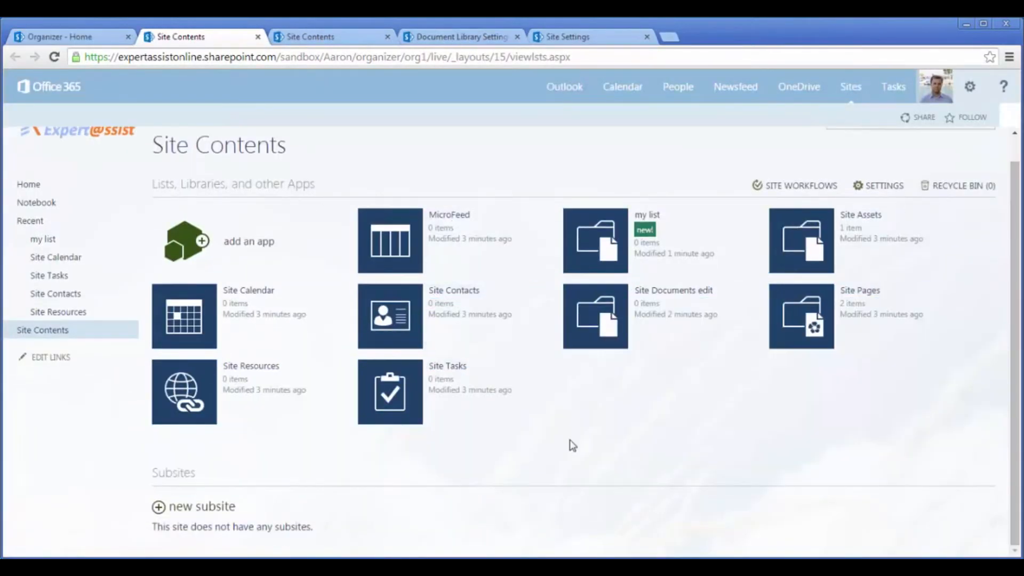
pyautogui.scroll(1, 569, 440)
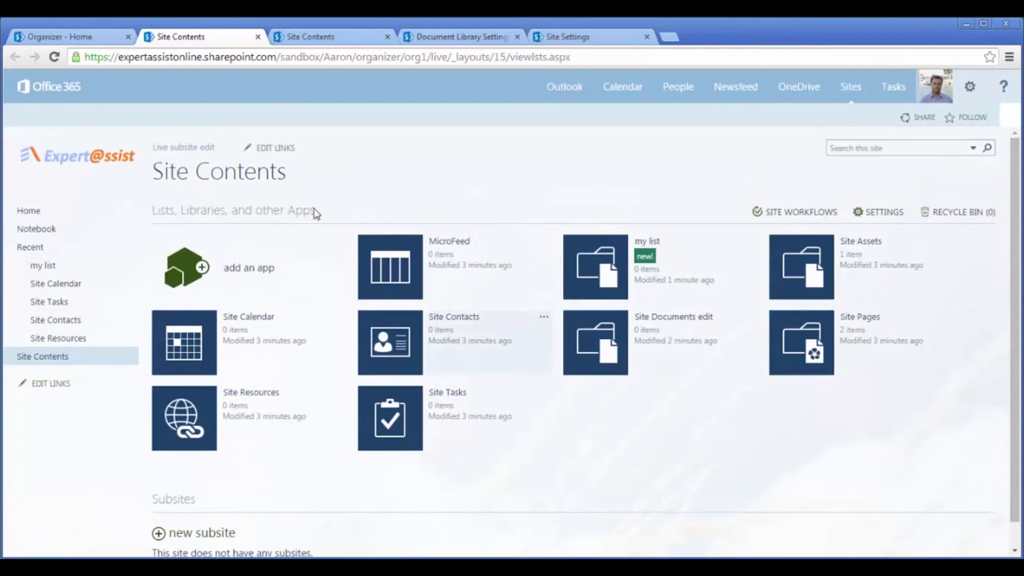
# - Return to the Organizer chart, collapse the subsites of org1 and org2, and hide the apps of org2
pyautogui.click(105, 42)
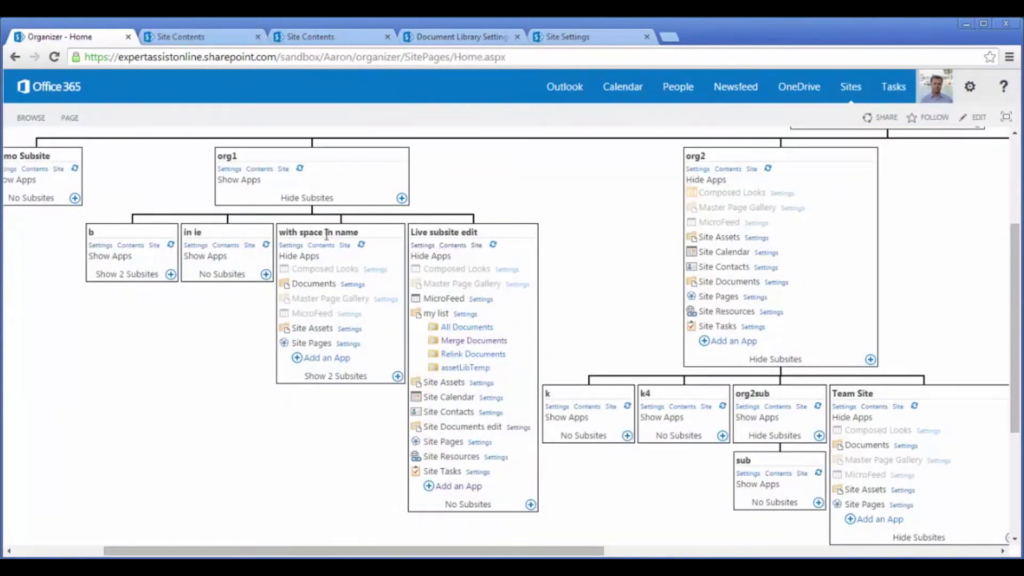
pyautogui.click(315, 199)
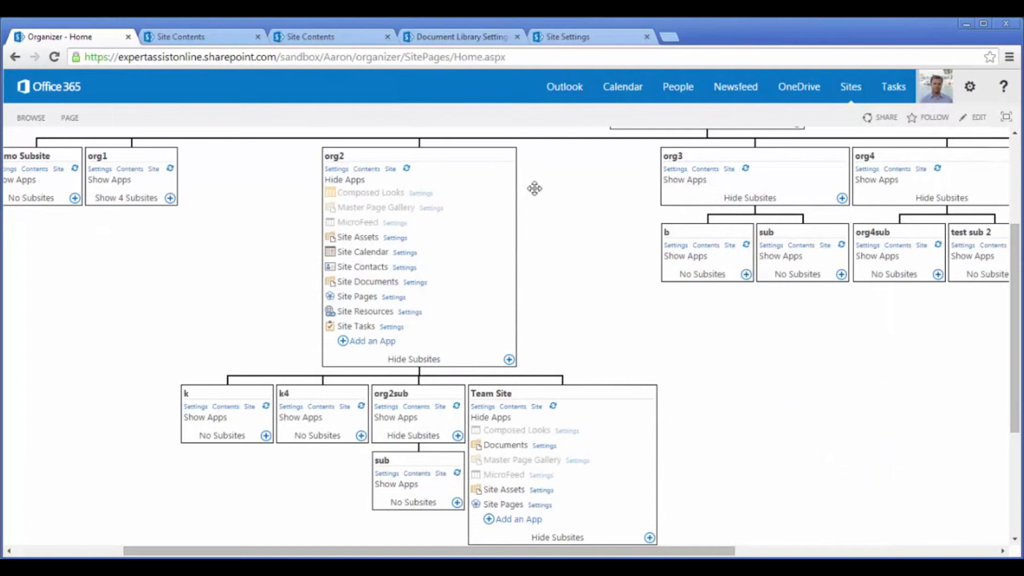
pyautogui.moveTo(534, 188); pyautogui.dragTo(519, 275)
pyautogui.click(374, 430)
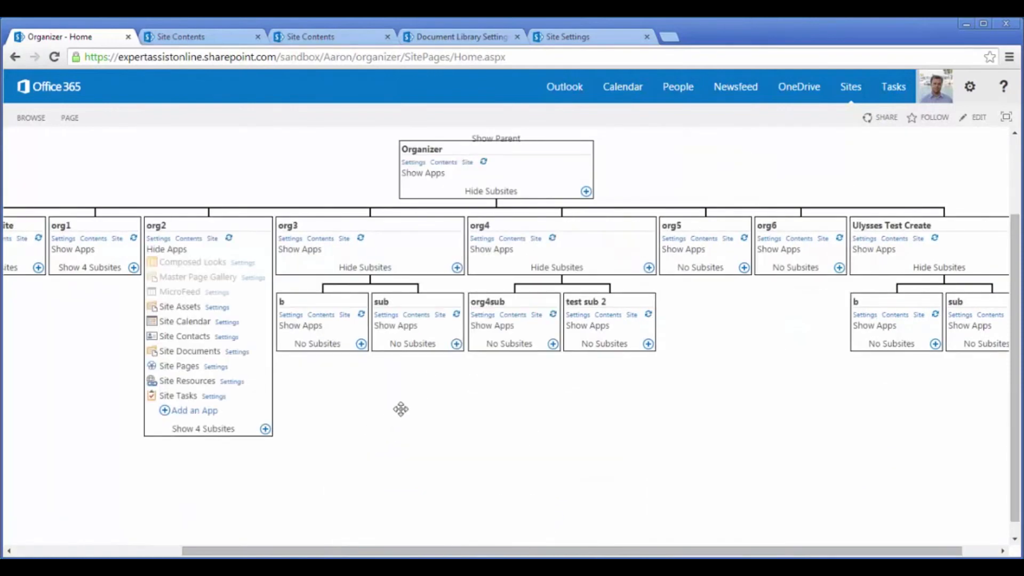
pyautogui.click(179, 250)
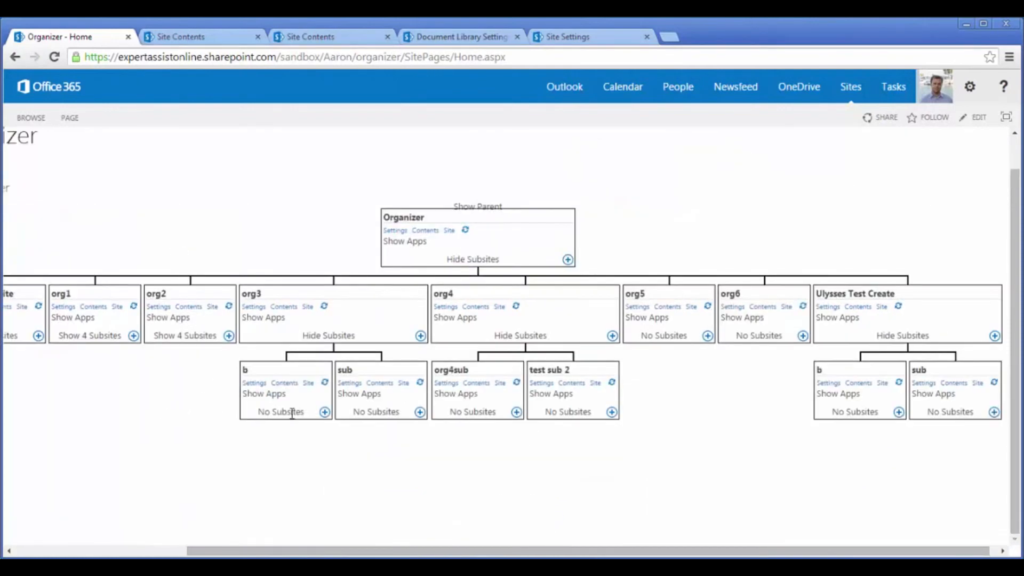
pyautogui.hscroll(-5, 442, 414)
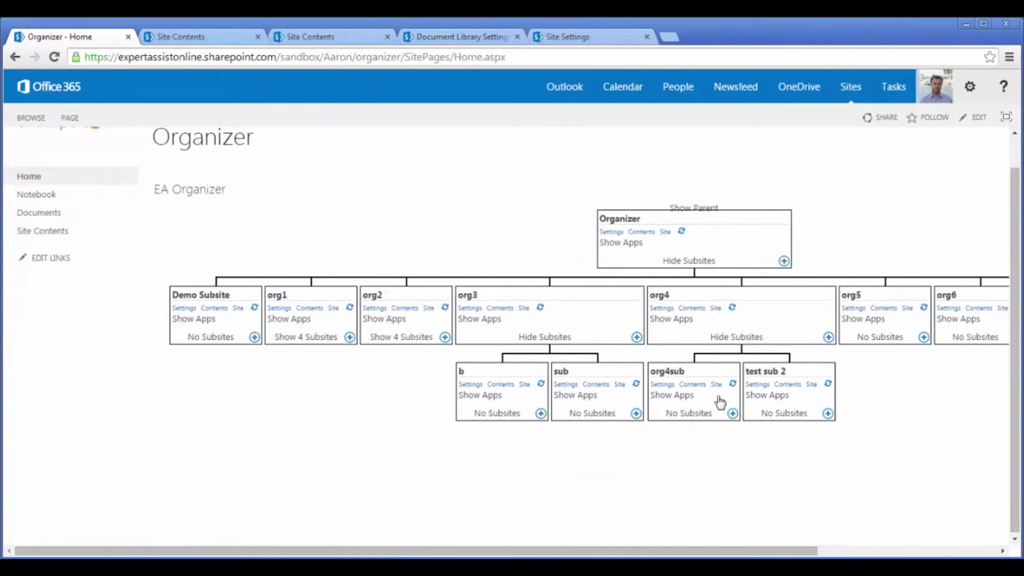
pyautogui.hscroll(1, 692, 397)
pyautogui.hscroll(5, 692, 397)
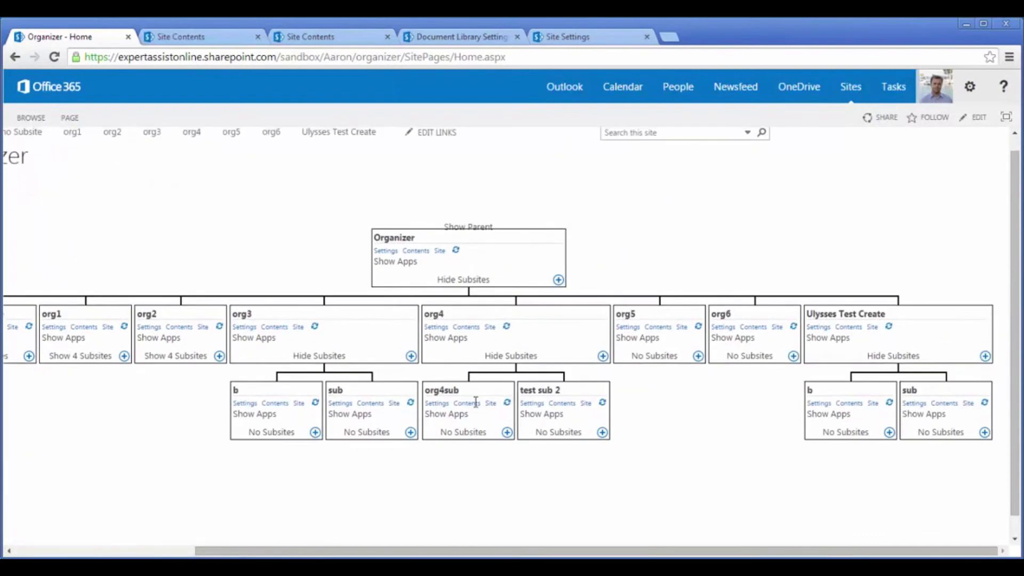